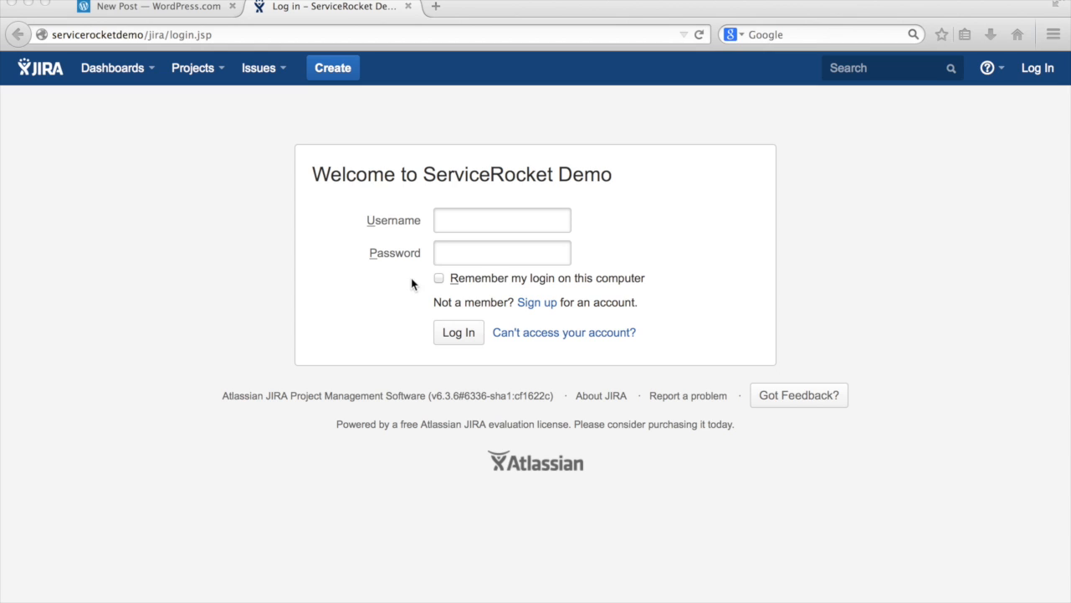
Sign in to JIRA with the admin account credentials
left_click(477, 213)
type("admin")
key("Tab")
key("Return")
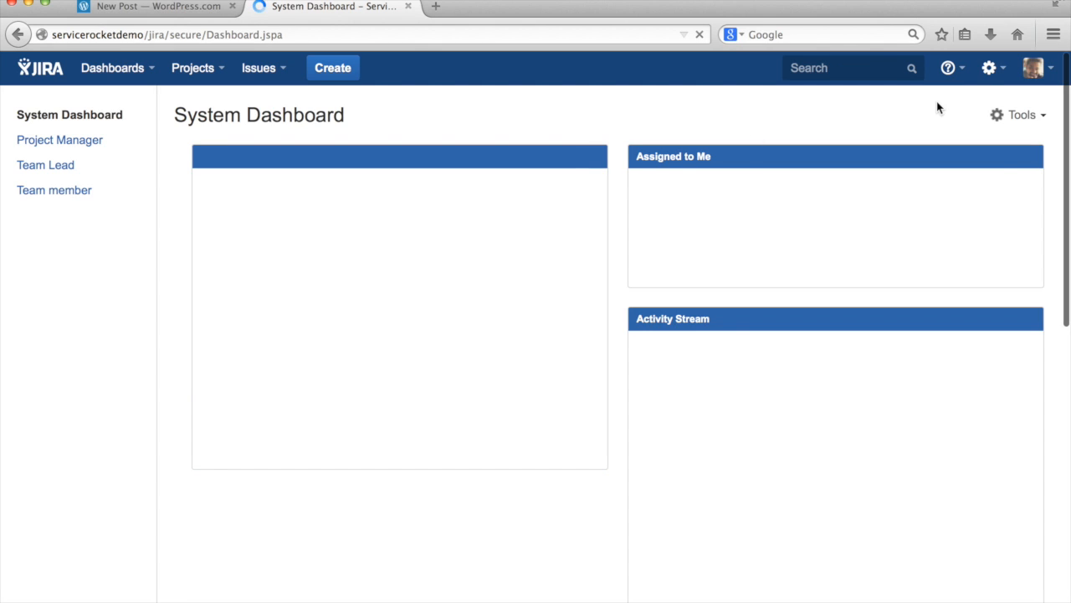
Reach Issues administration, re-confirming the admin password, and go to the Screens list
left_click(991, 69)
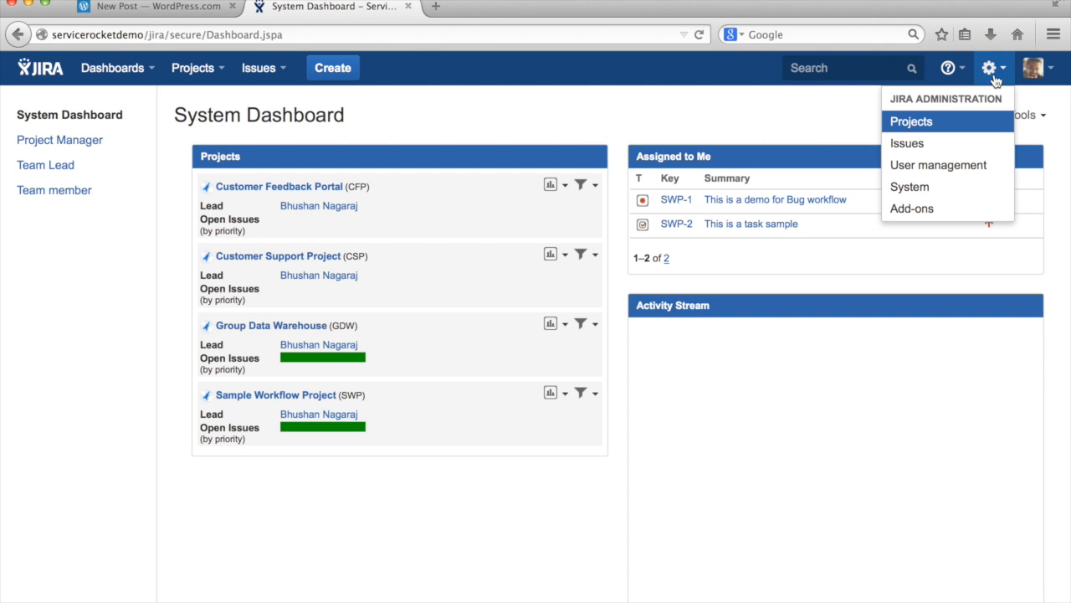
left_click(952, 144)
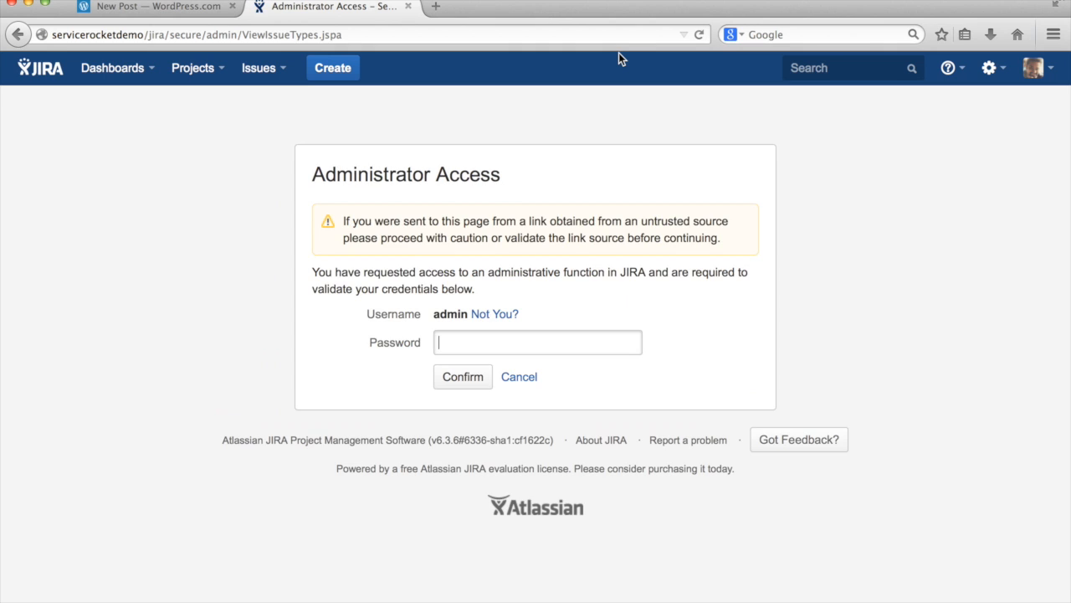
type("admin")
key("Return")
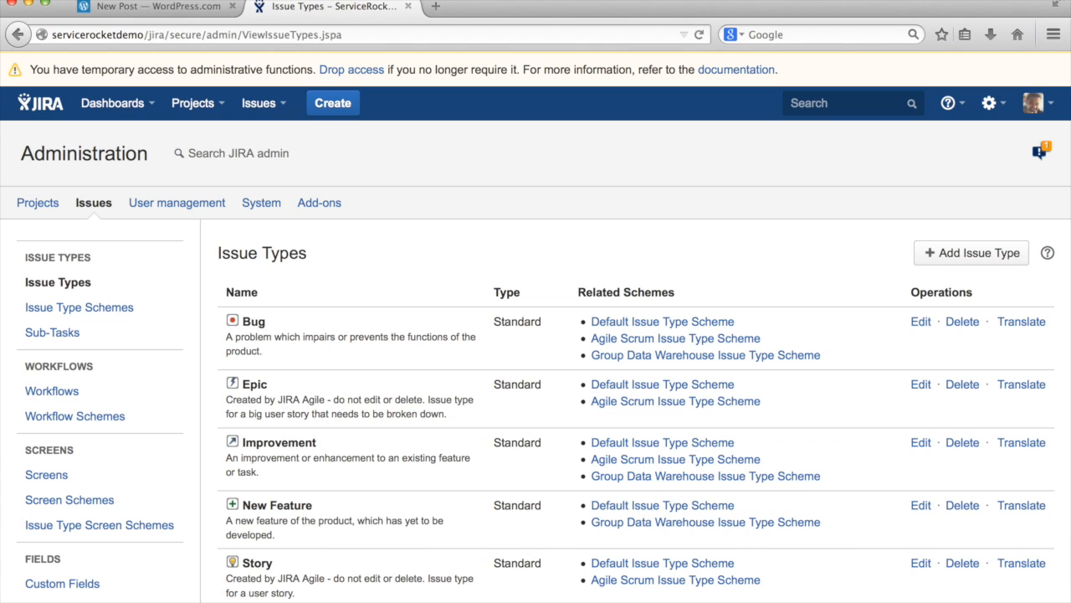
left_click(71, 484)
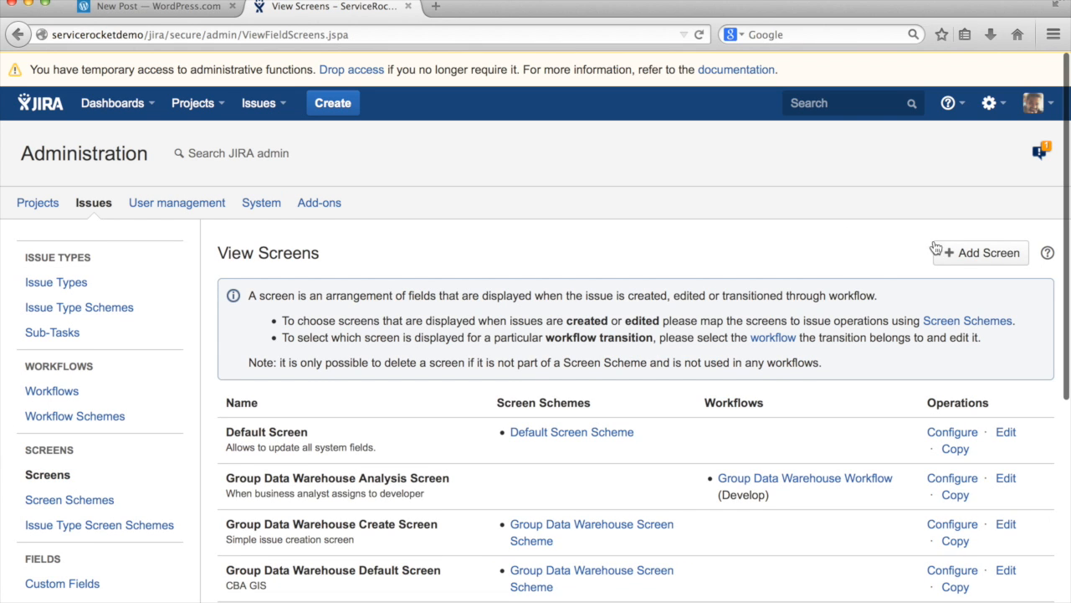
Create a new screen named 'Summary and Description Only'
left_click(951, 251)
type("Summary and Description Only")
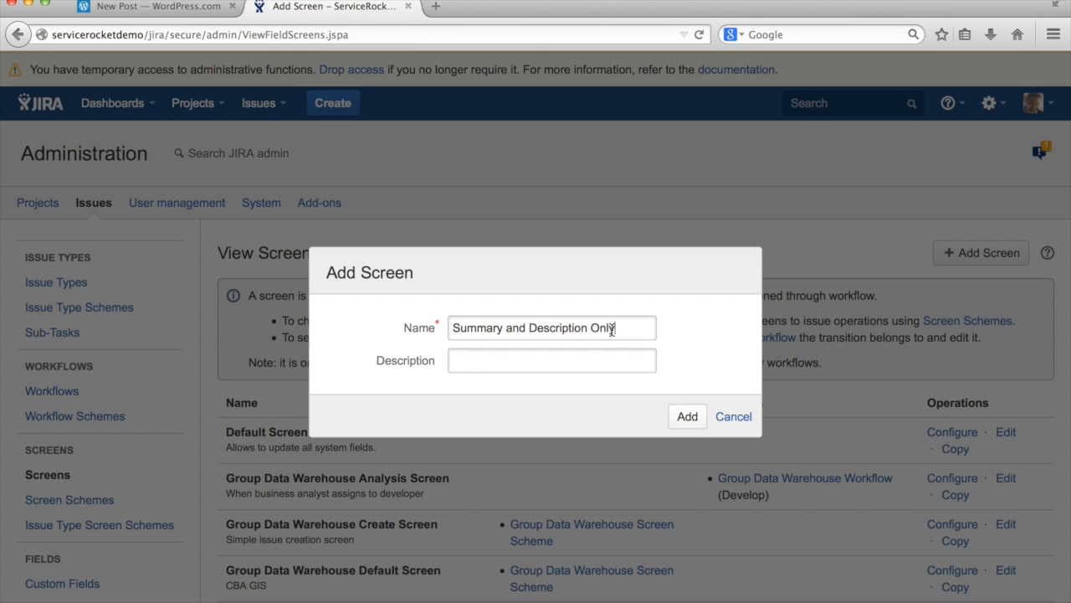
left_click(685, 416)
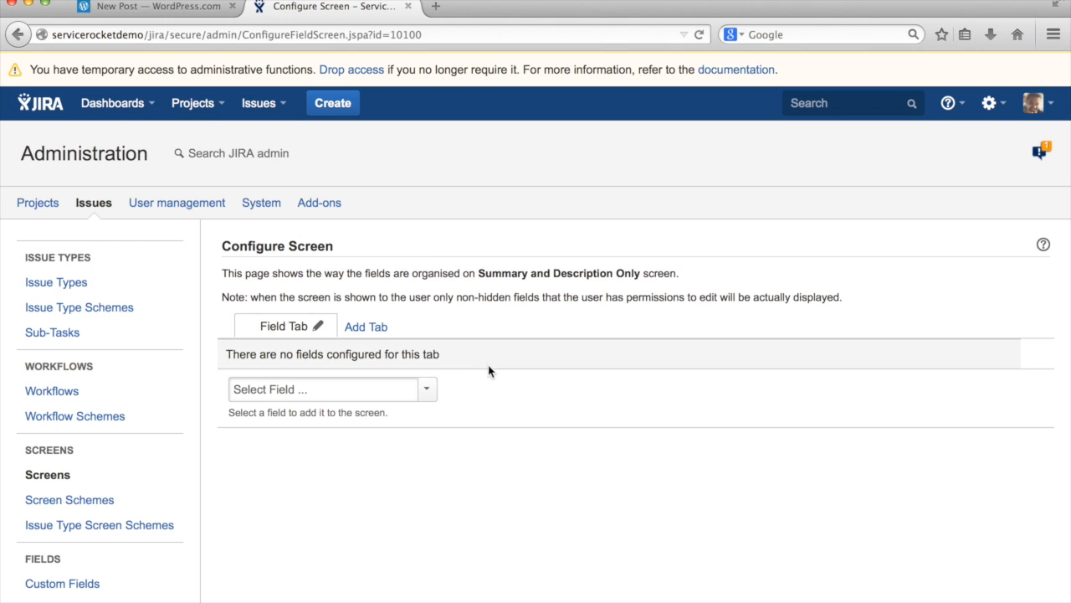
Add the Summary and Description fields to the new screen
left_click(349, 387)
type("summ")
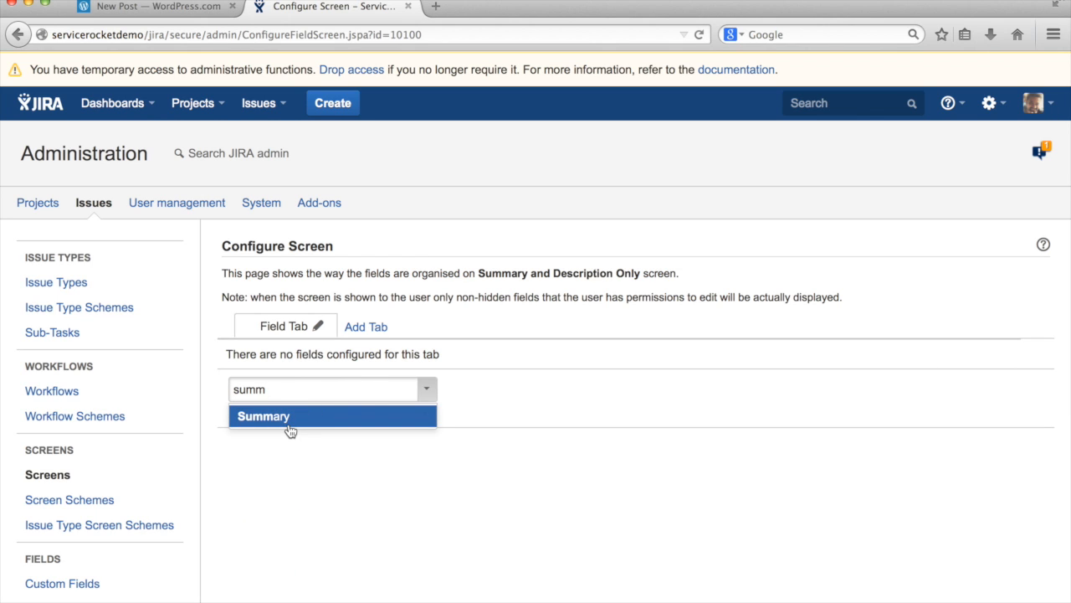
left_click(286, 421)
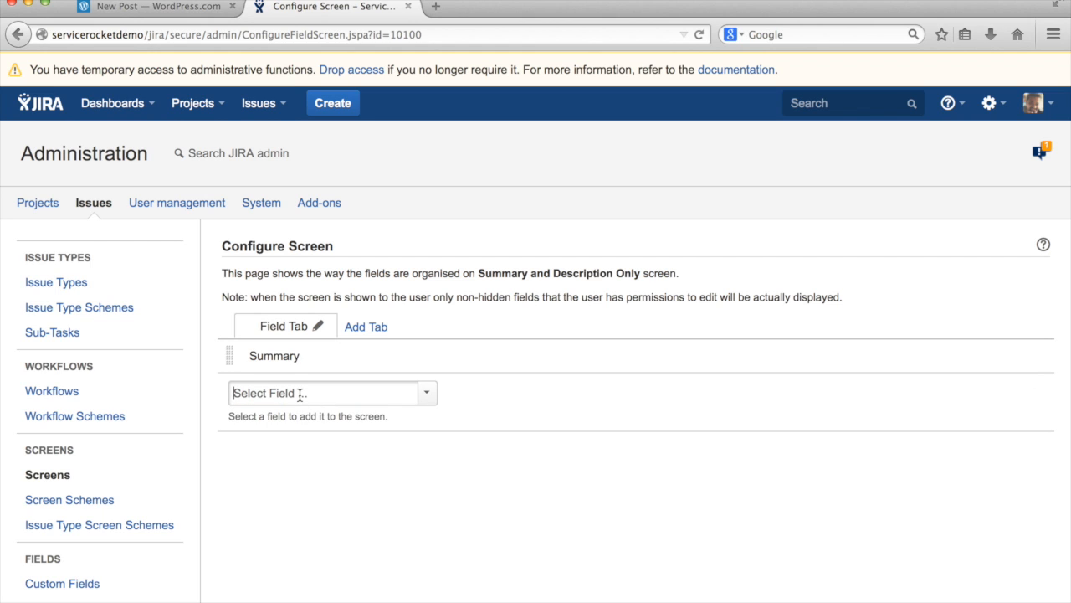
type("desc")
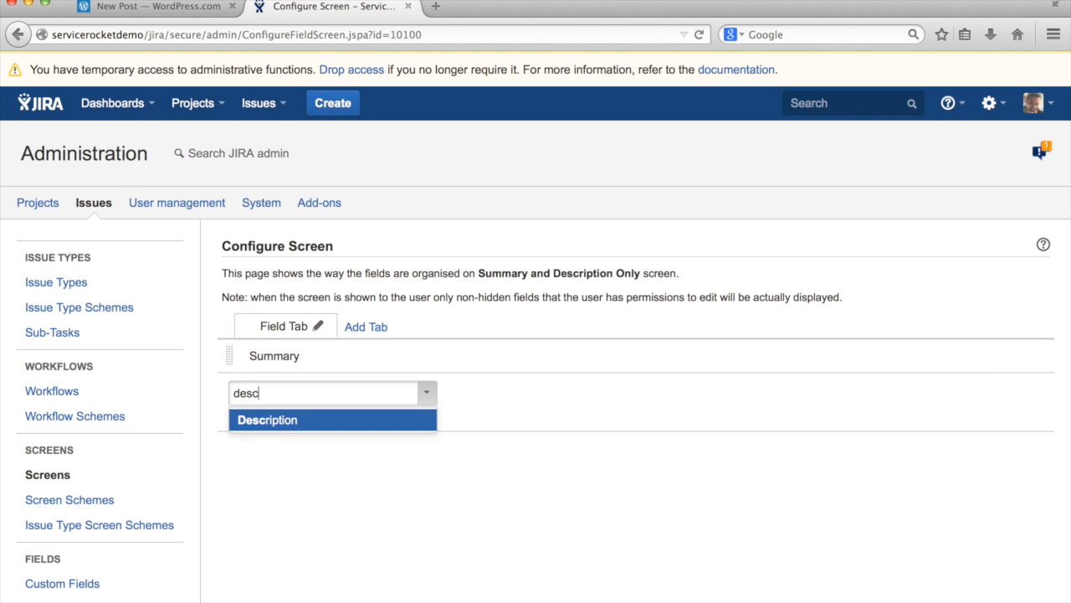
left_click(270, 427)
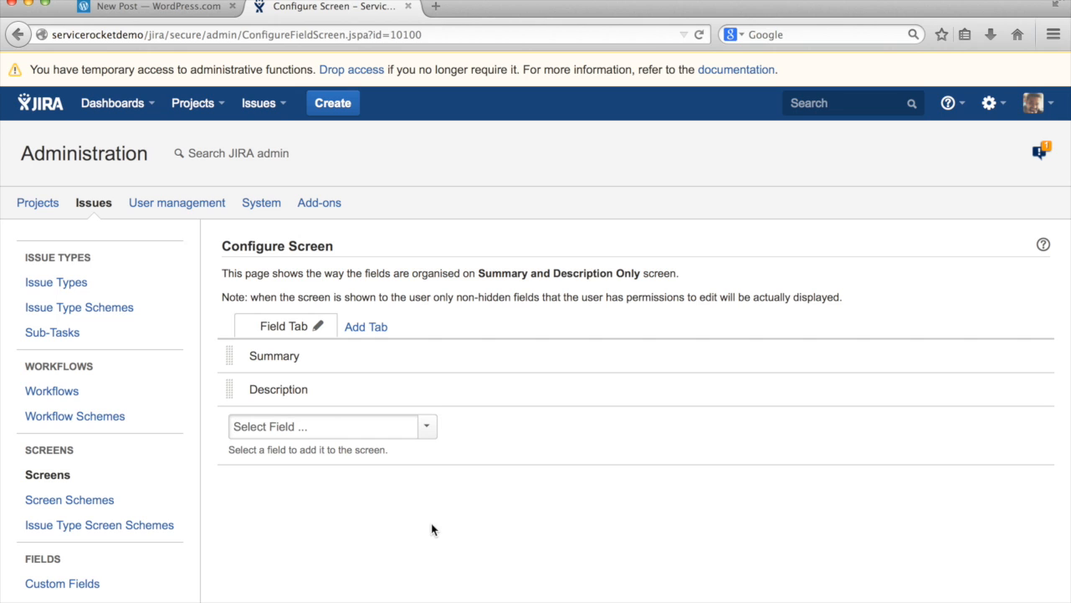
left_click(138, 503)
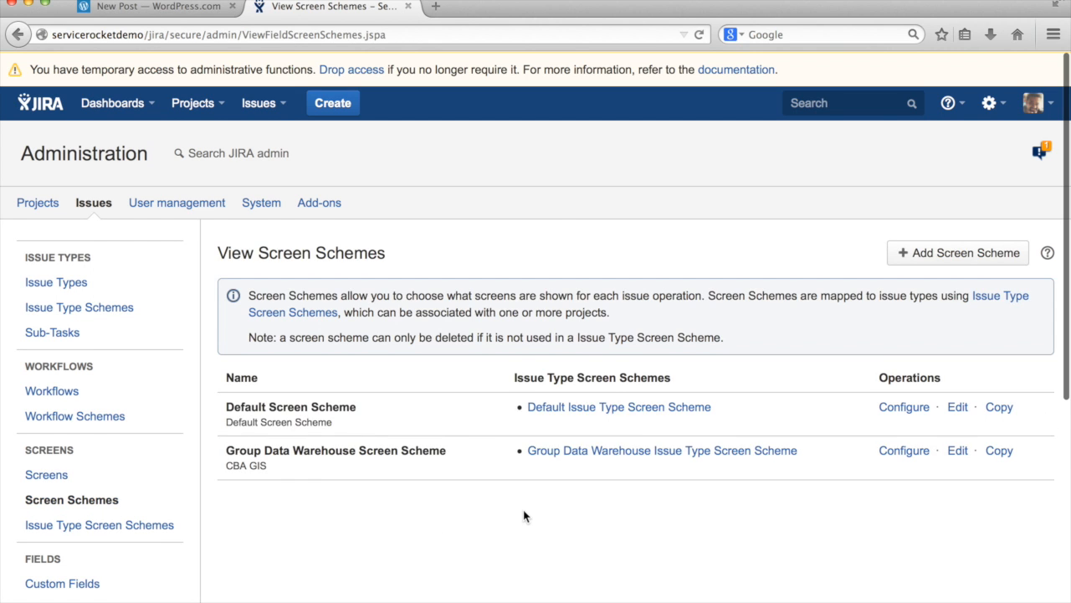
Add 'Summary And Description Screen Scheme' with Summary and Description Only as its default screen
left_click(939, 250)
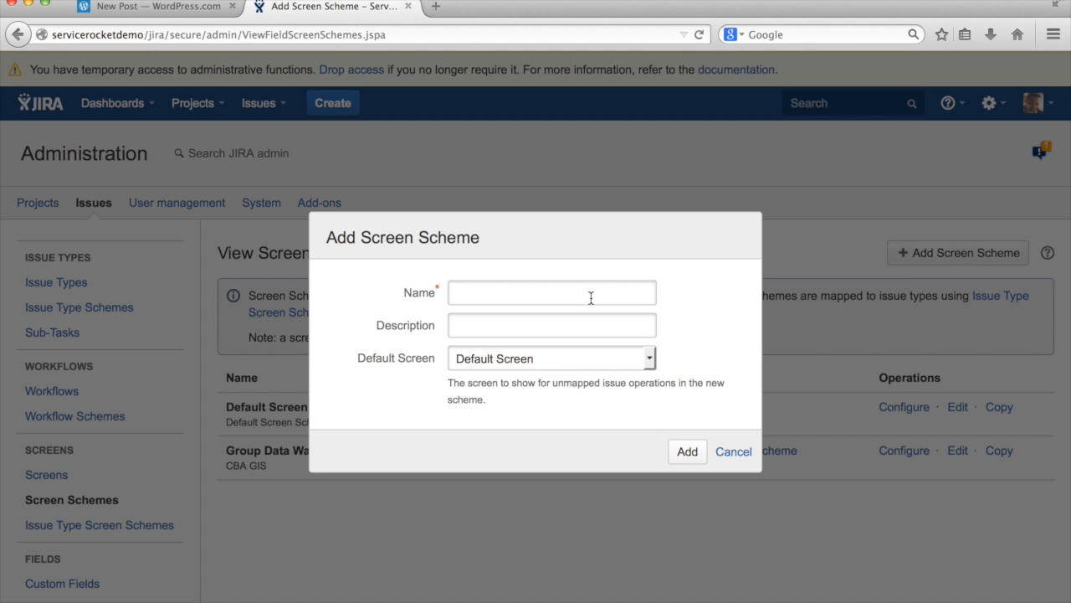
type("Summary And Descripti")
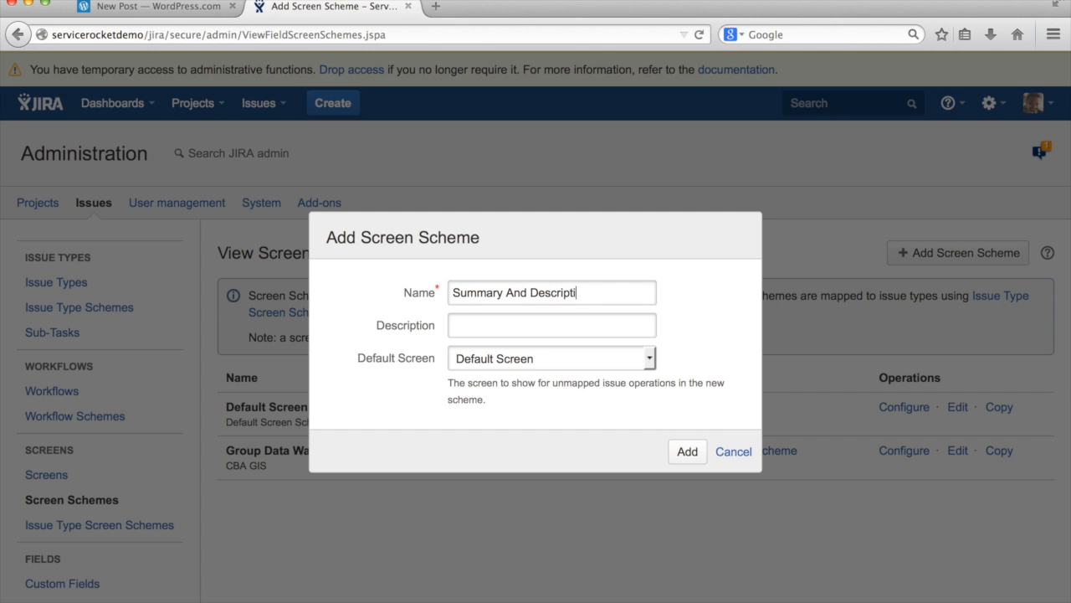
type("on Screen Scheme")
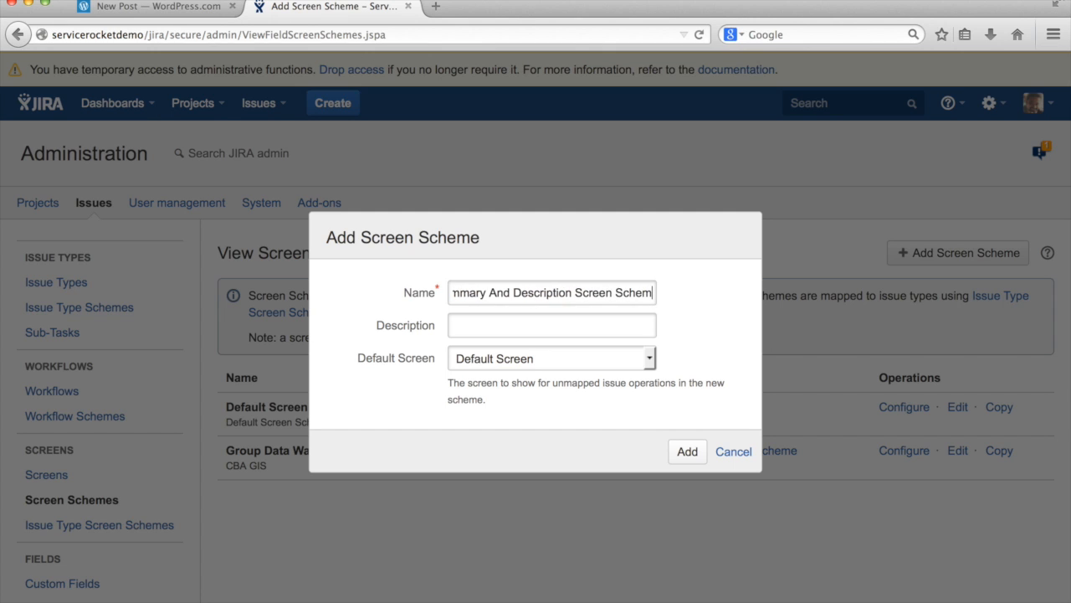
left_click(568, 366)
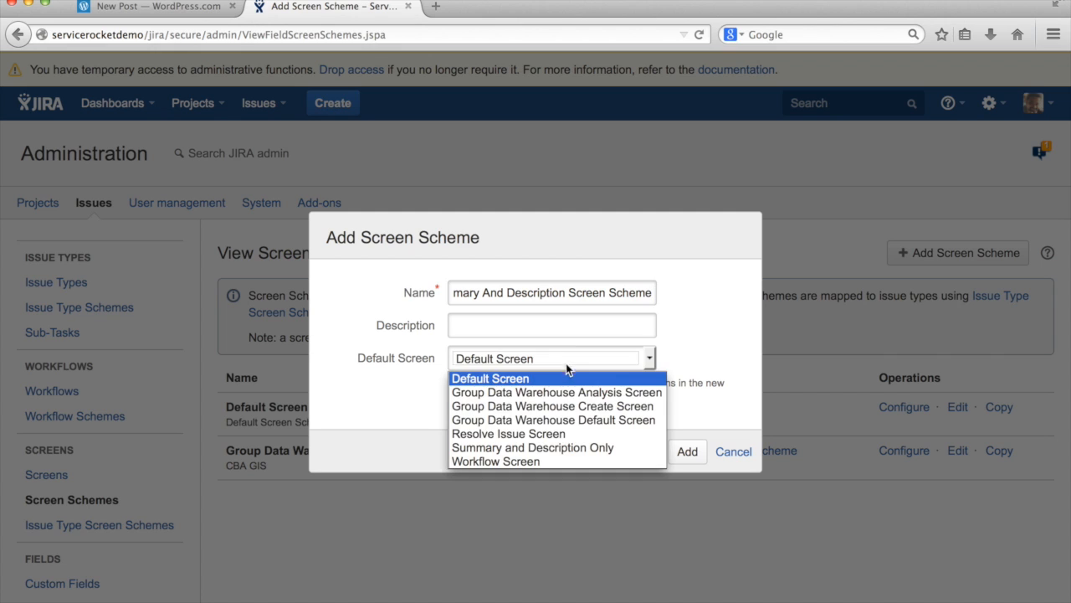
left_click(540, 448)
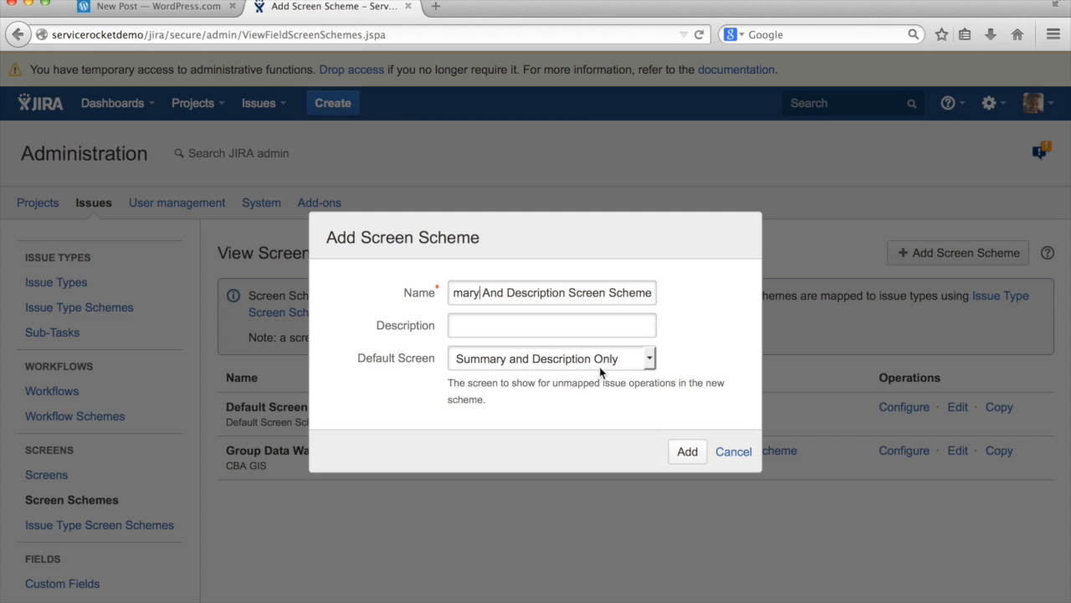
left_click(684, 452)
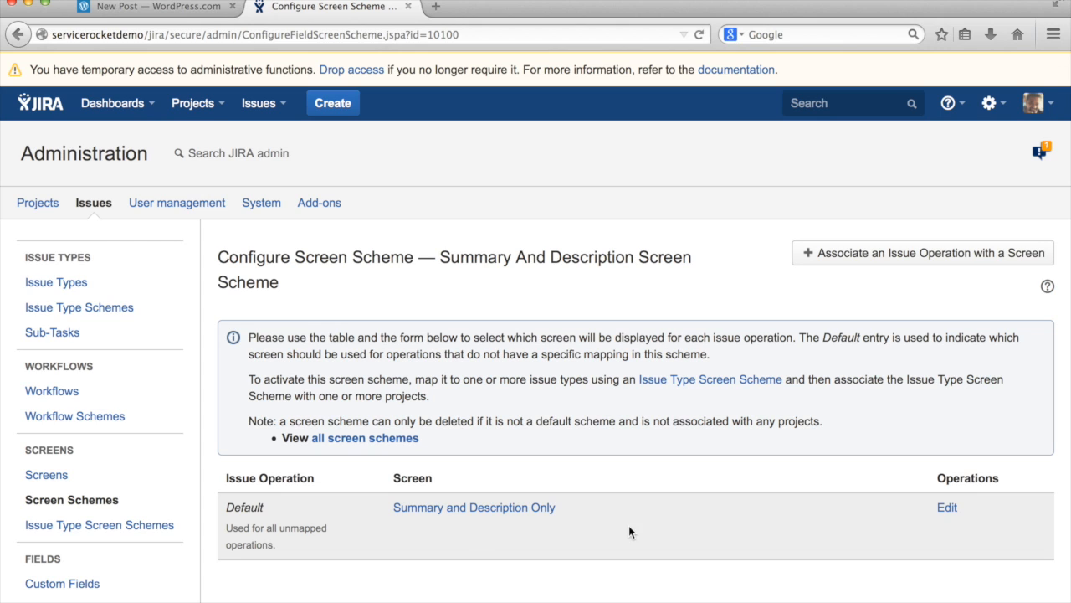
left_click(947, 509)
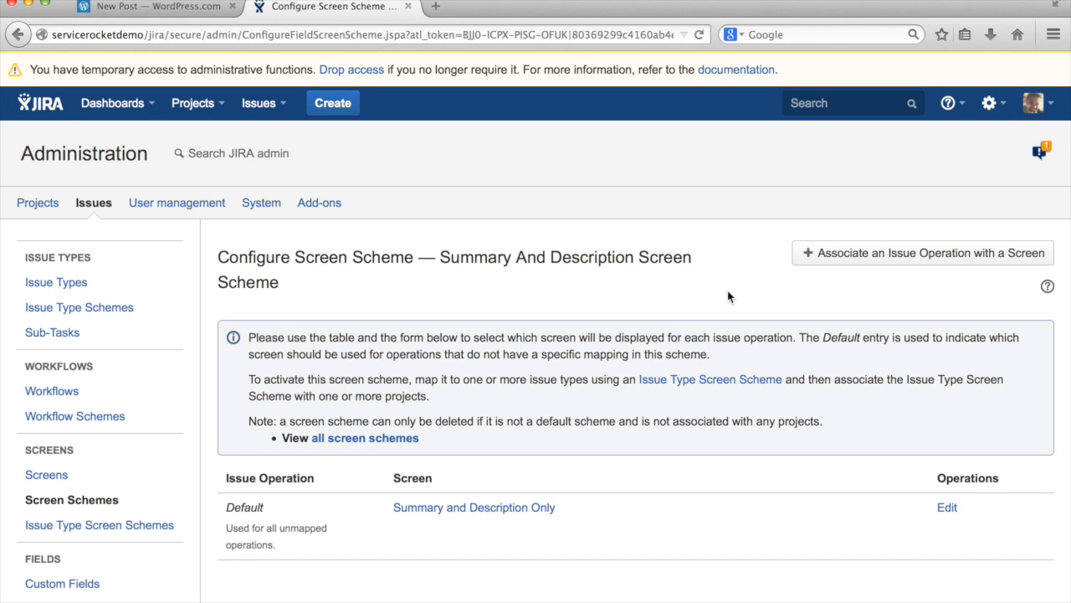
Associate the Create Issue operation with the Summary and Description Only screen
left_click(870, 256)
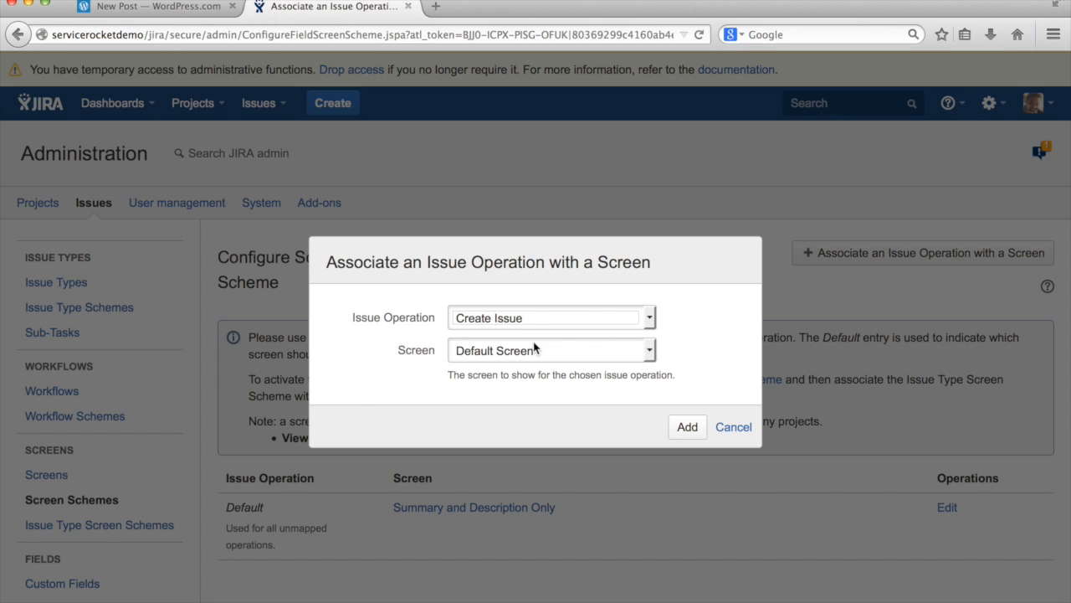
left_click(535, 326)
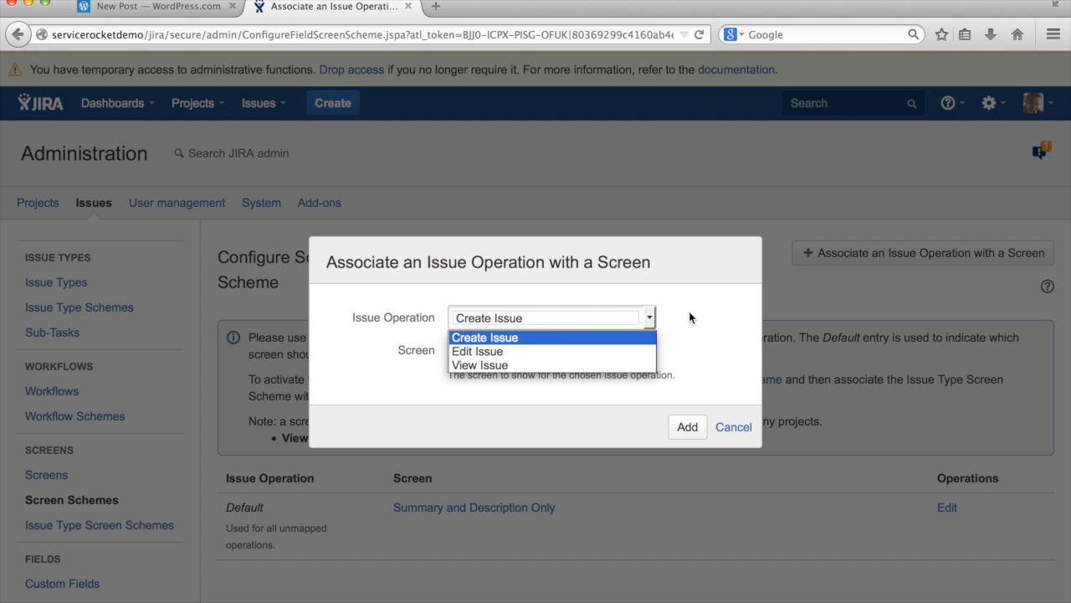
left_click(500, 337)
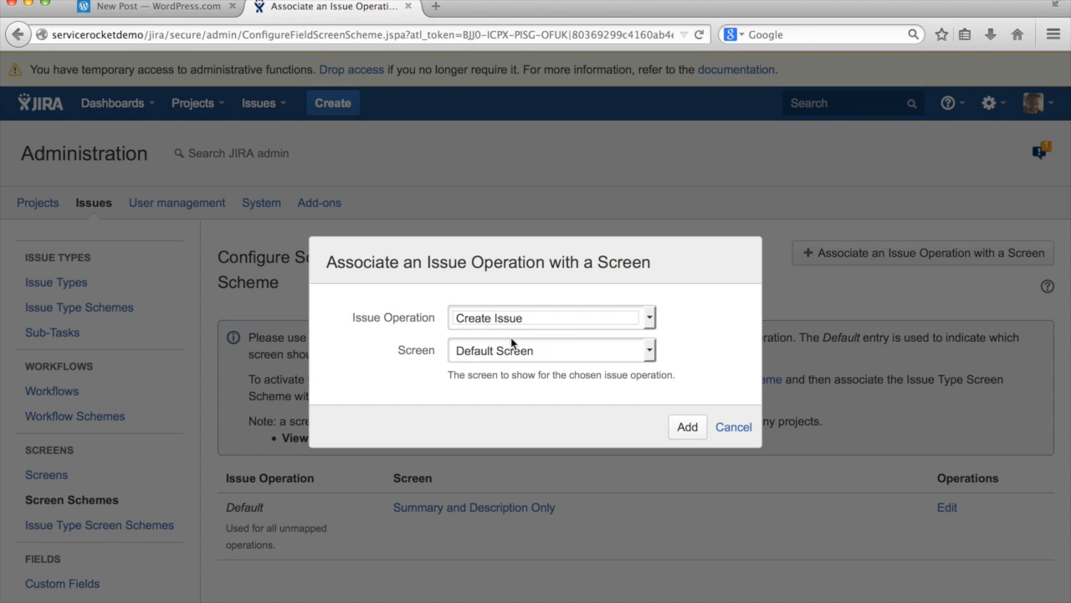
left_click(618, 359)
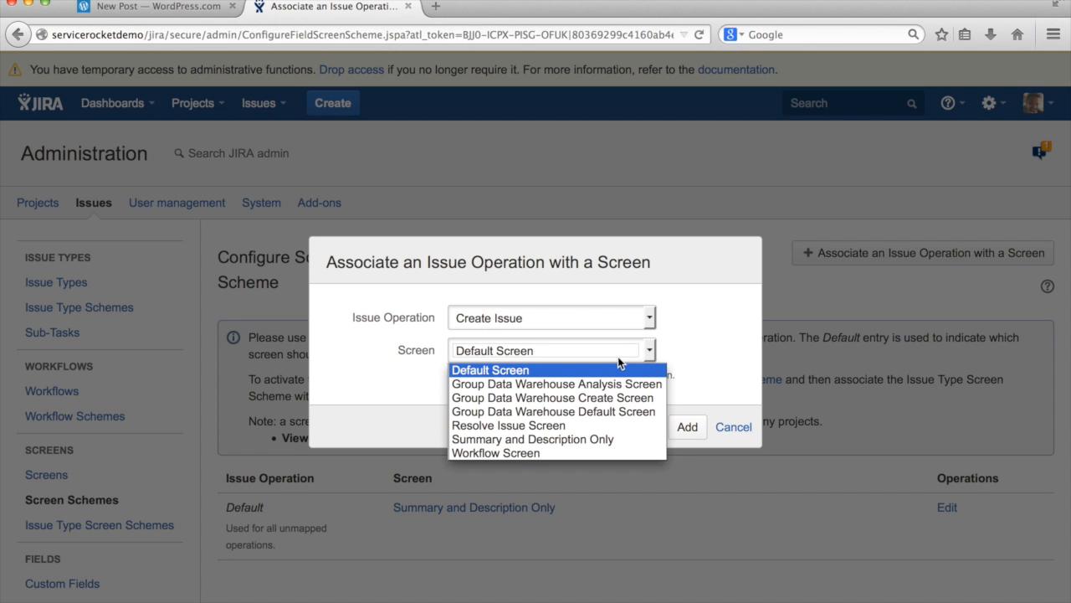
left_click(562, 438)
left_click(686, 426)
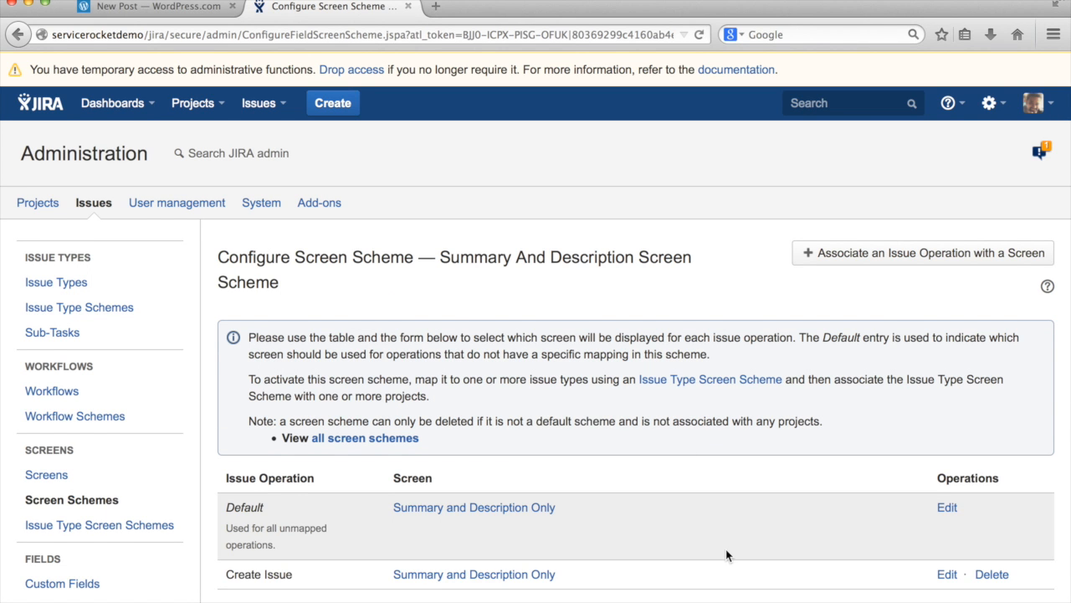
scroll(670, 522, "down", 2)
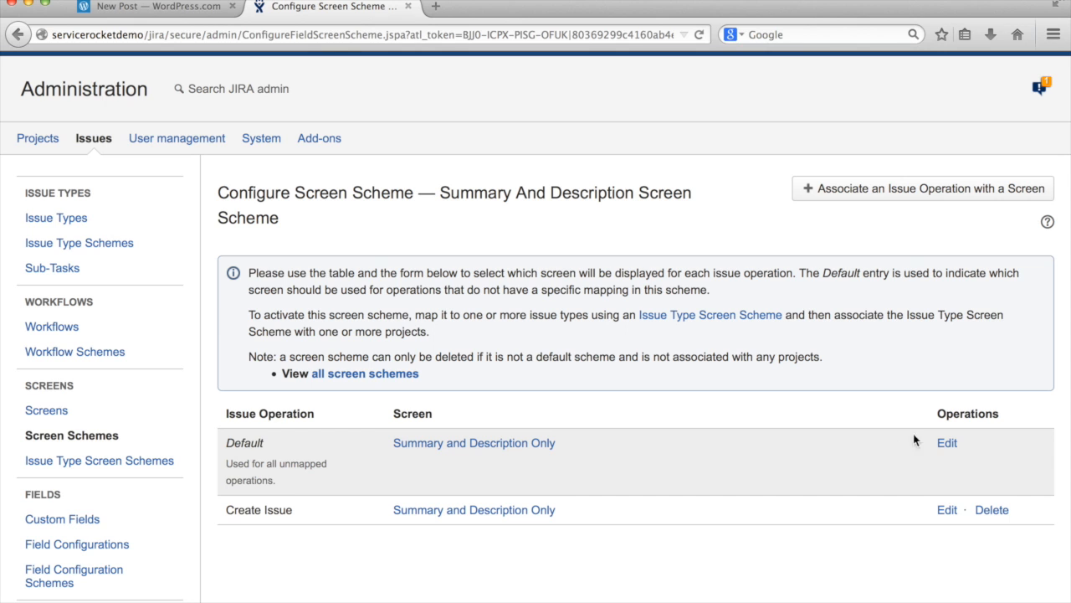
left_click(946, 444)
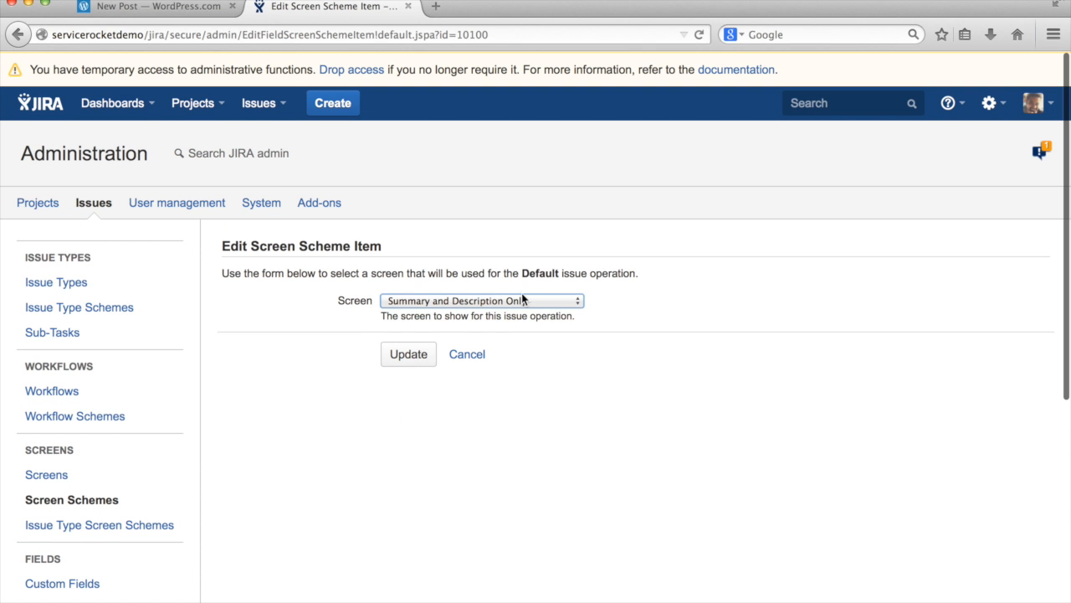
Change the Default operation's screen to Default Screen and update it
left_click(517, 301)
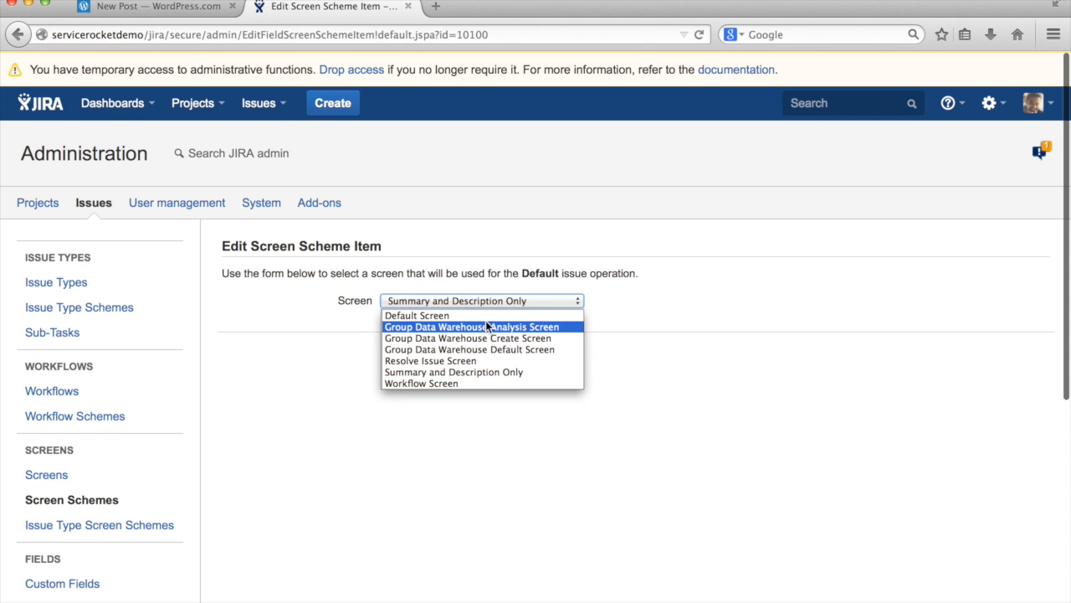
left_click(485, 315)
left_click(403, 357)
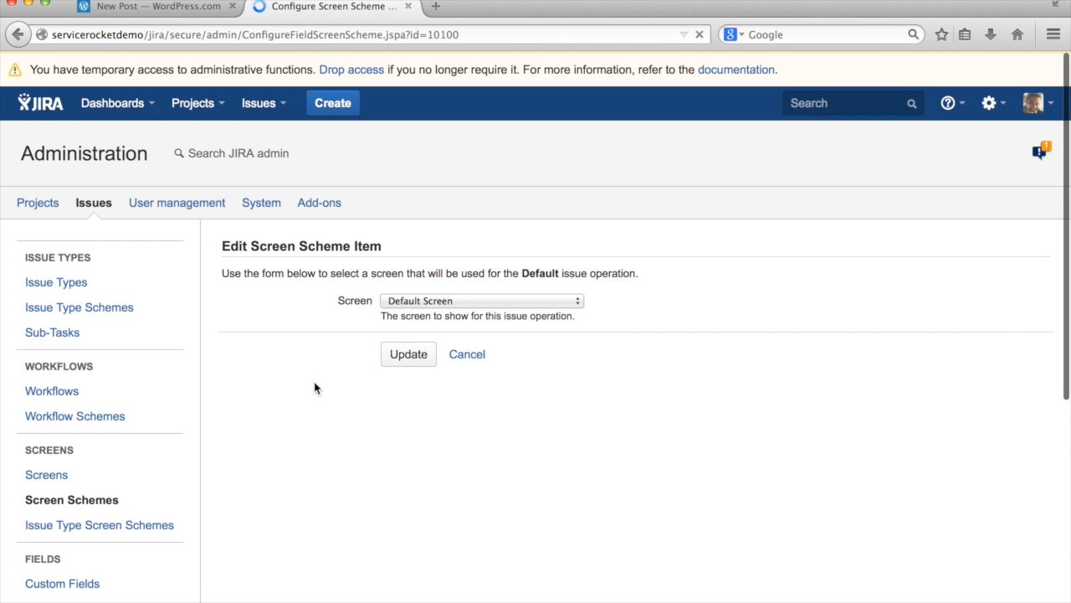
scroll(313, 494, "down", 3)
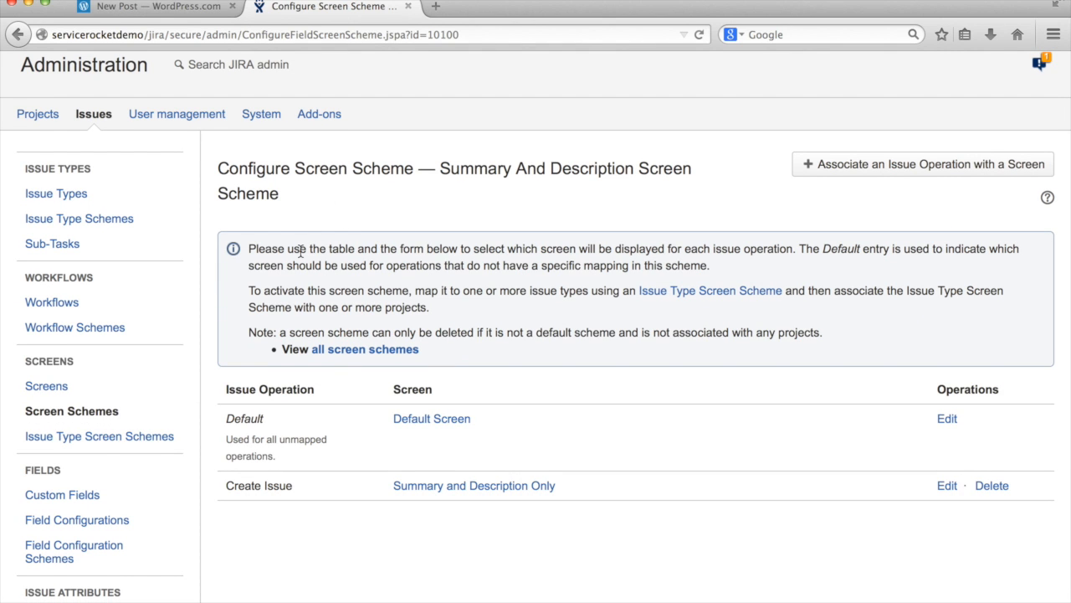
left_click(148, 436)
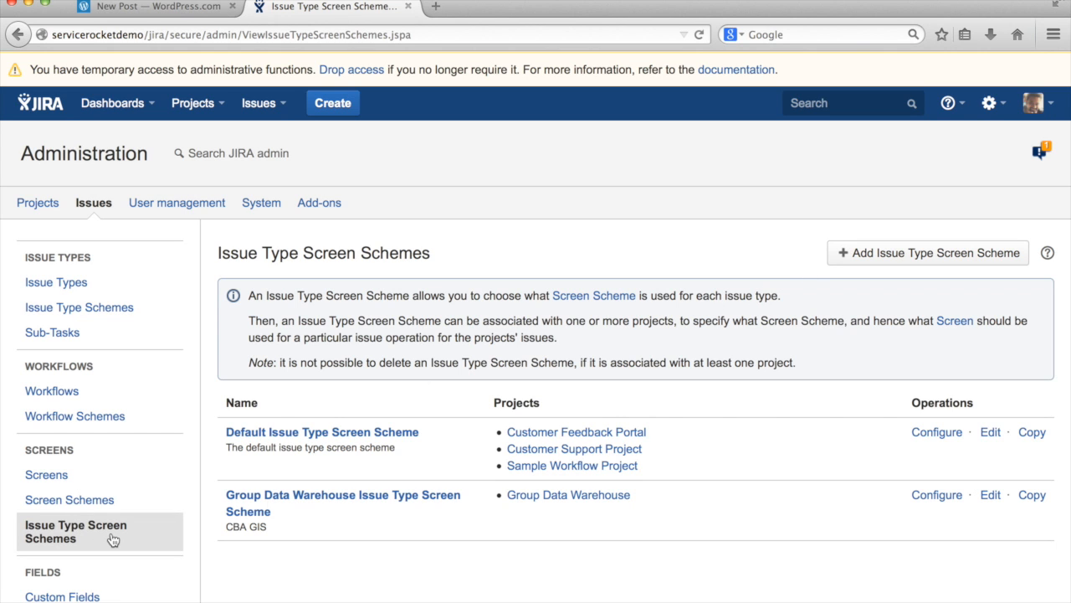
Add issue type screen scheme 'Summary and description only' using Summary And Description Screen Scheme
left_click(843, 255)
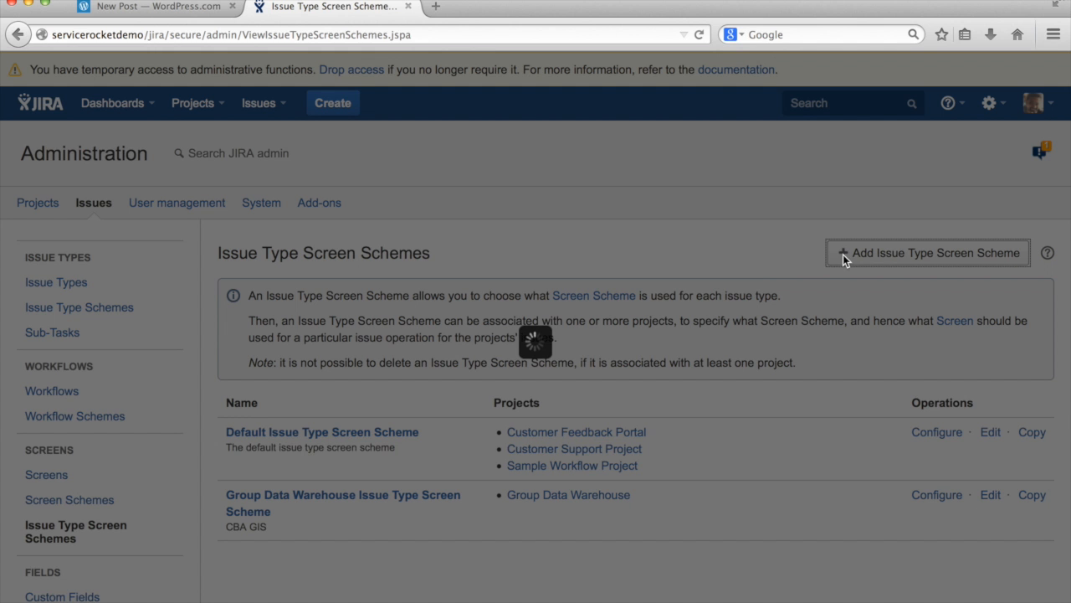
type("Summary and description only")
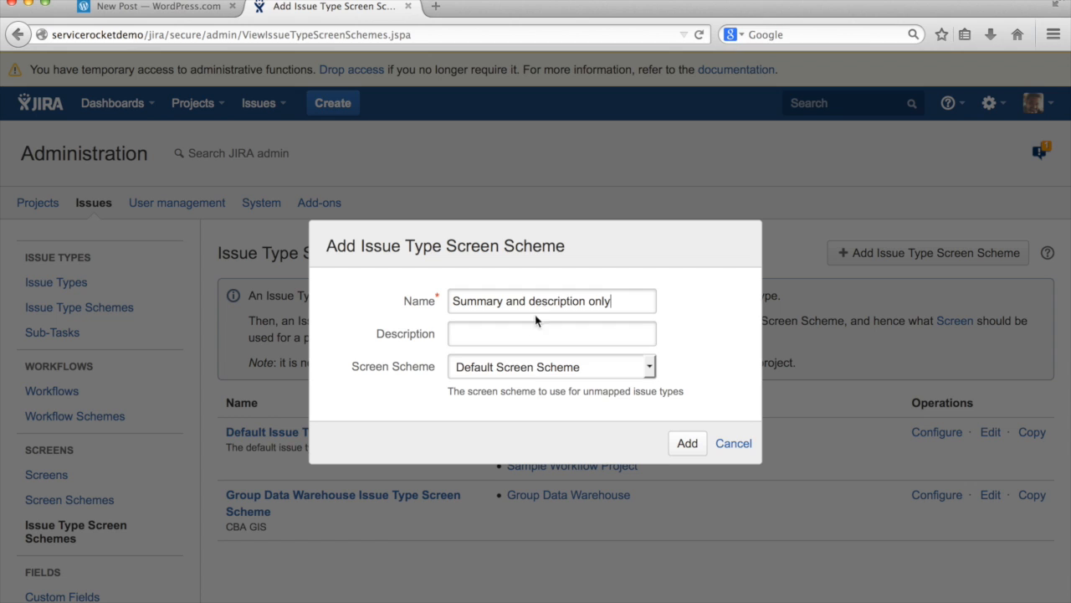
left_click(531, 366)
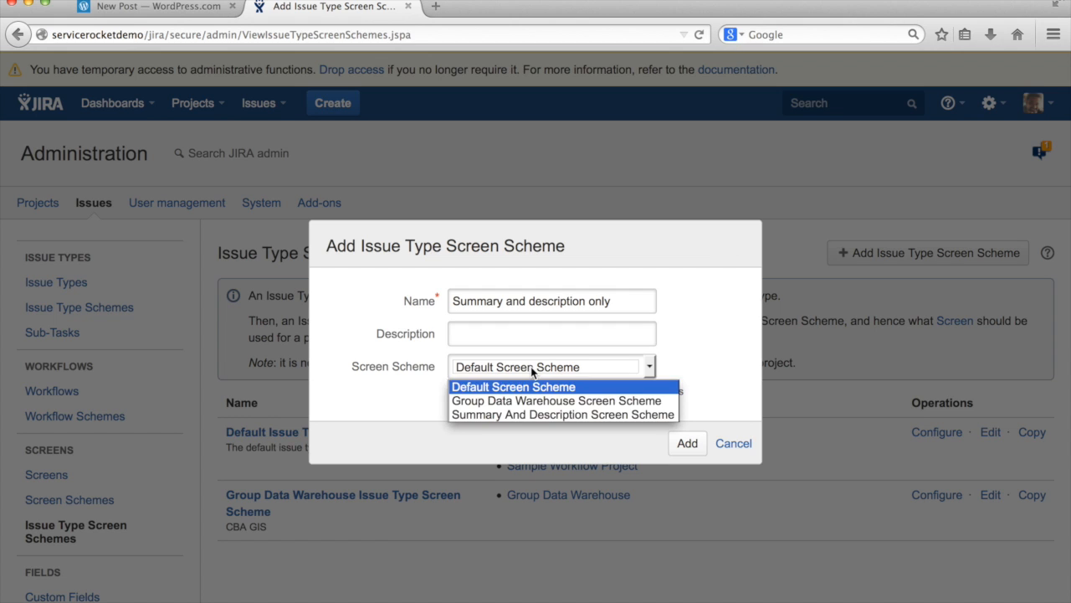
left_click(535, 415)
type("issue")
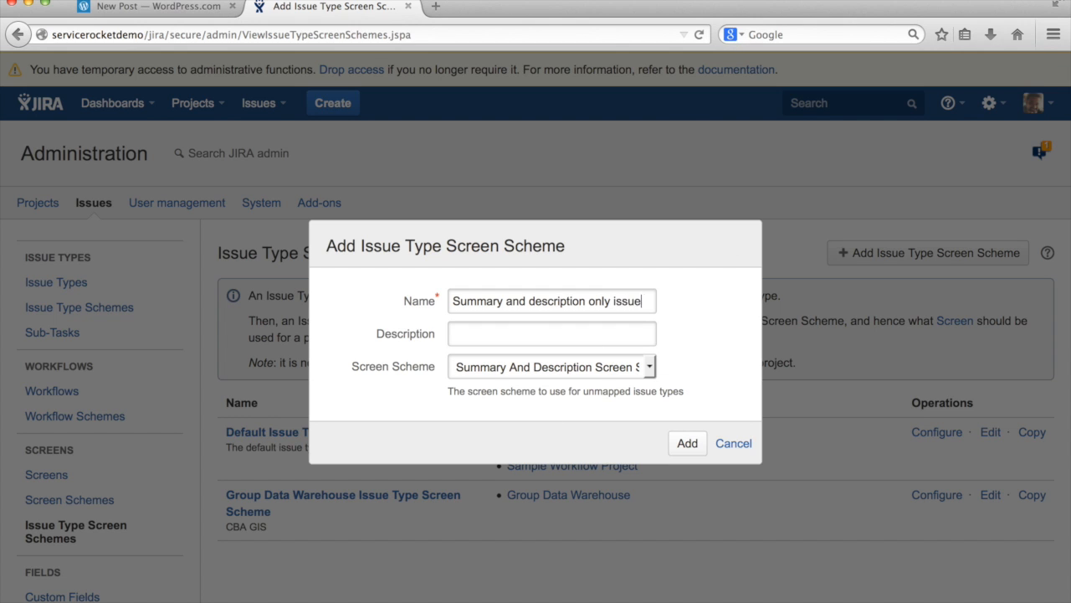
type(" type screen scheme")
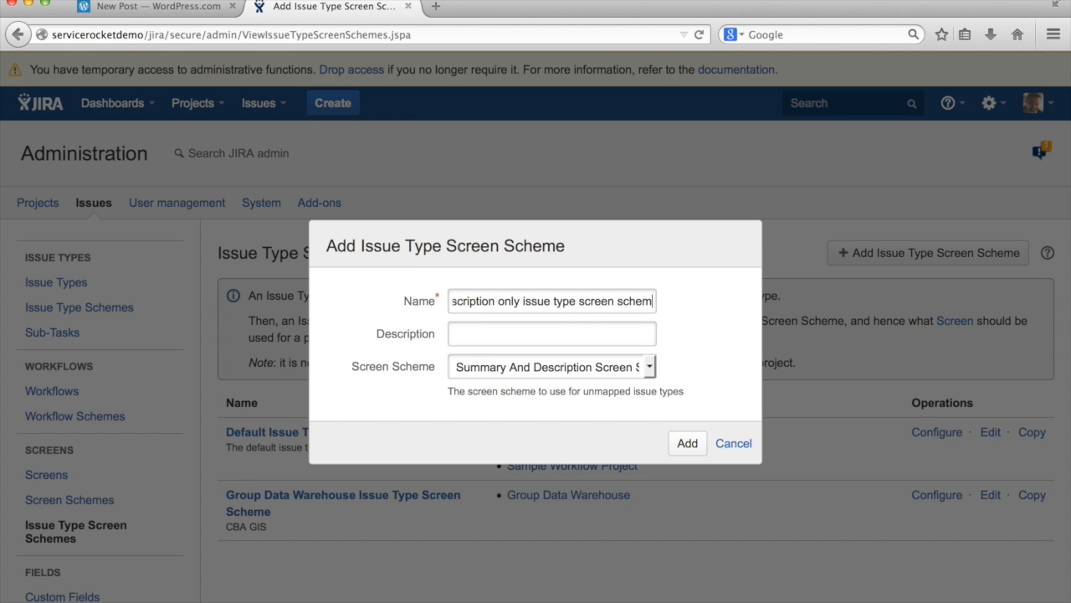
left_click(687, 442)
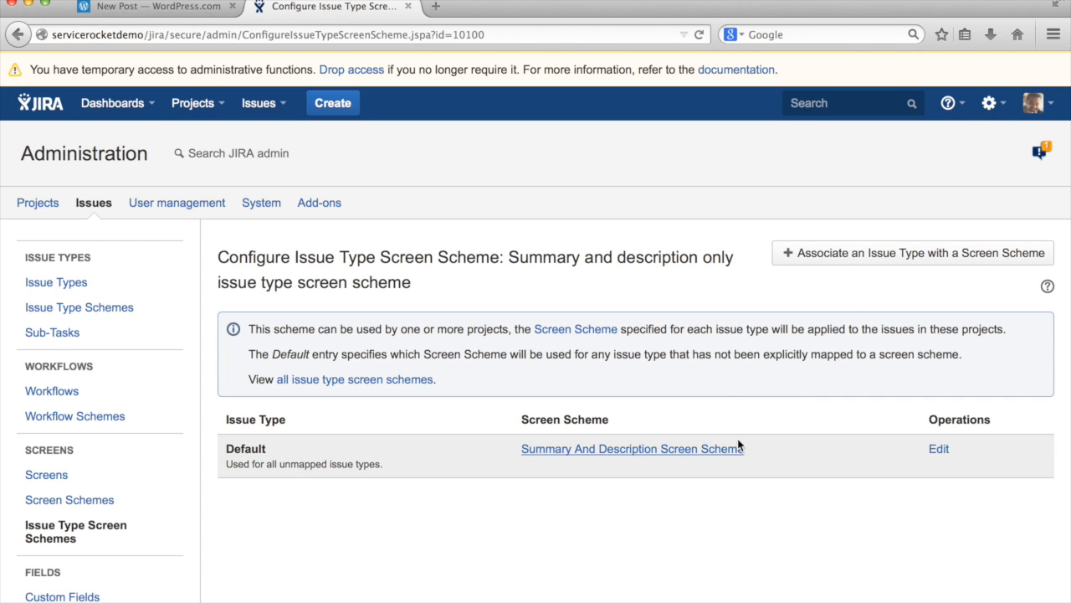
left_click(809, 266)
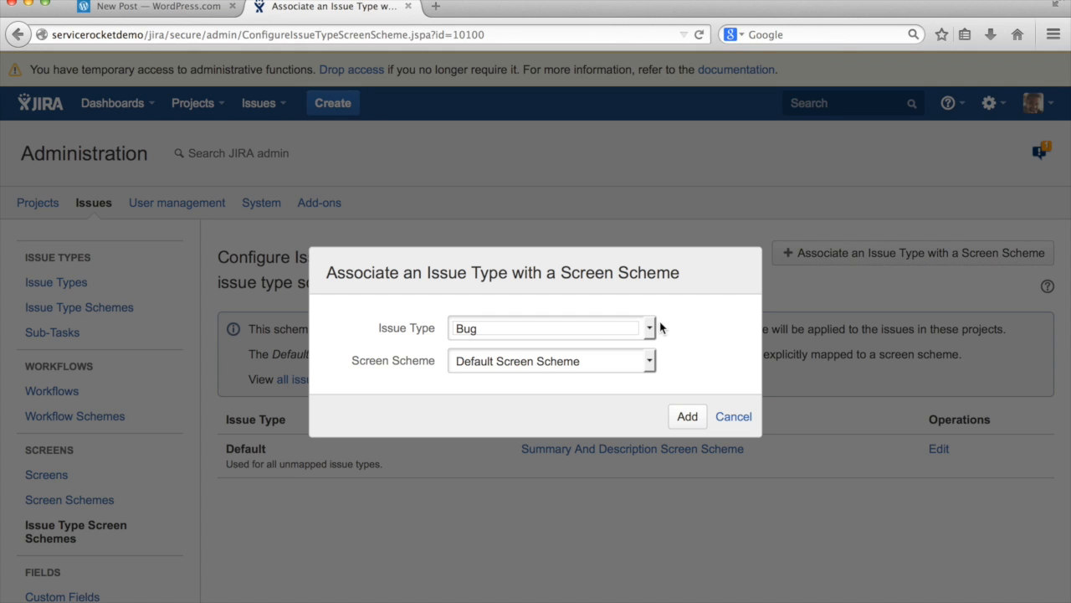
left_click(610, 329)
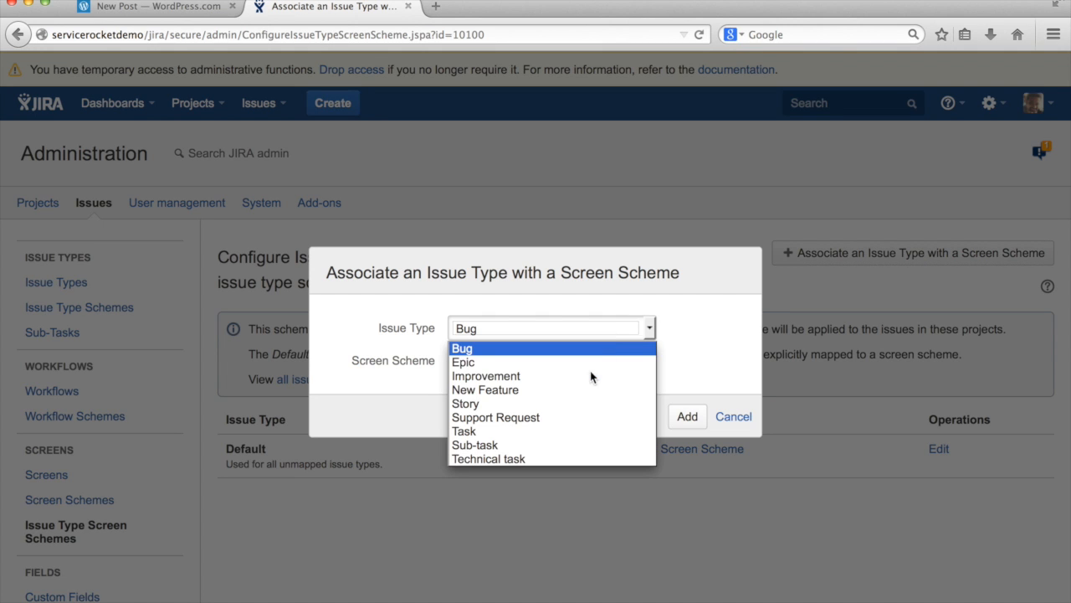
left_click(693, 345)
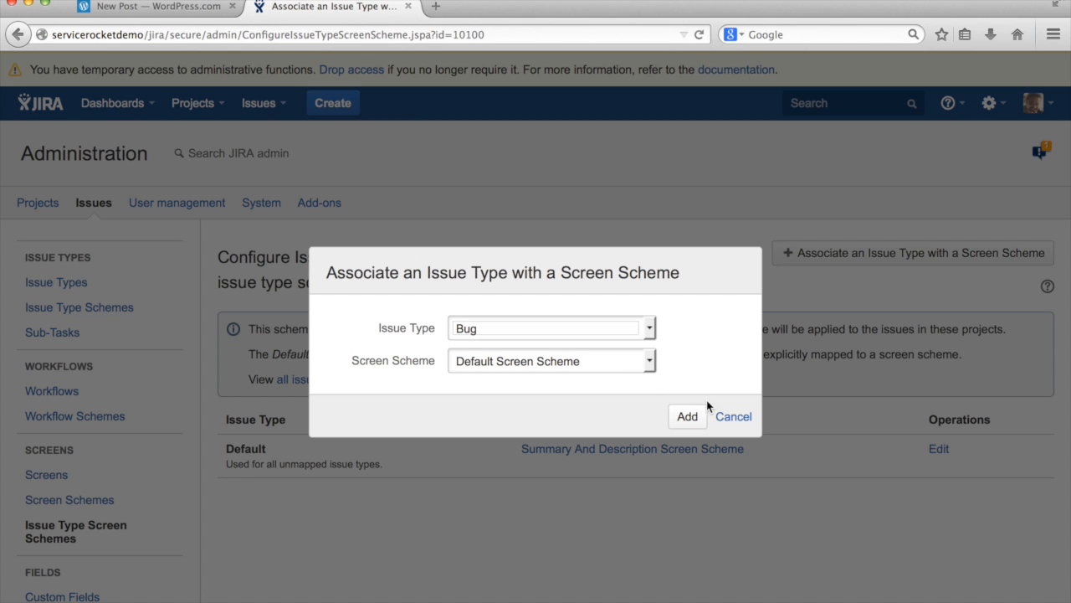
left_click(637, 370)
left_click(692, 351)
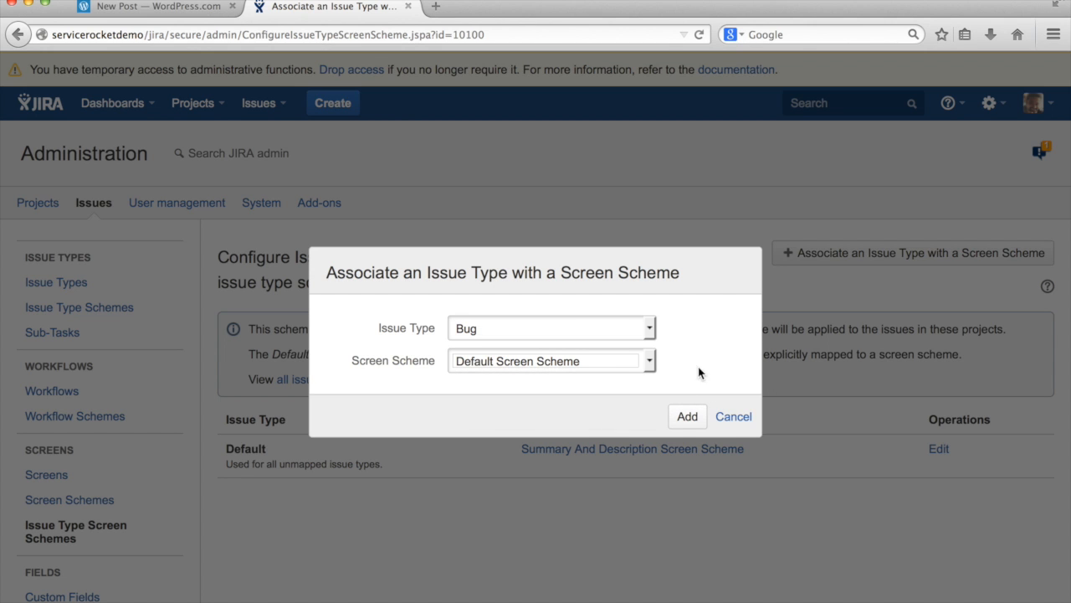
left_click(734, 417)
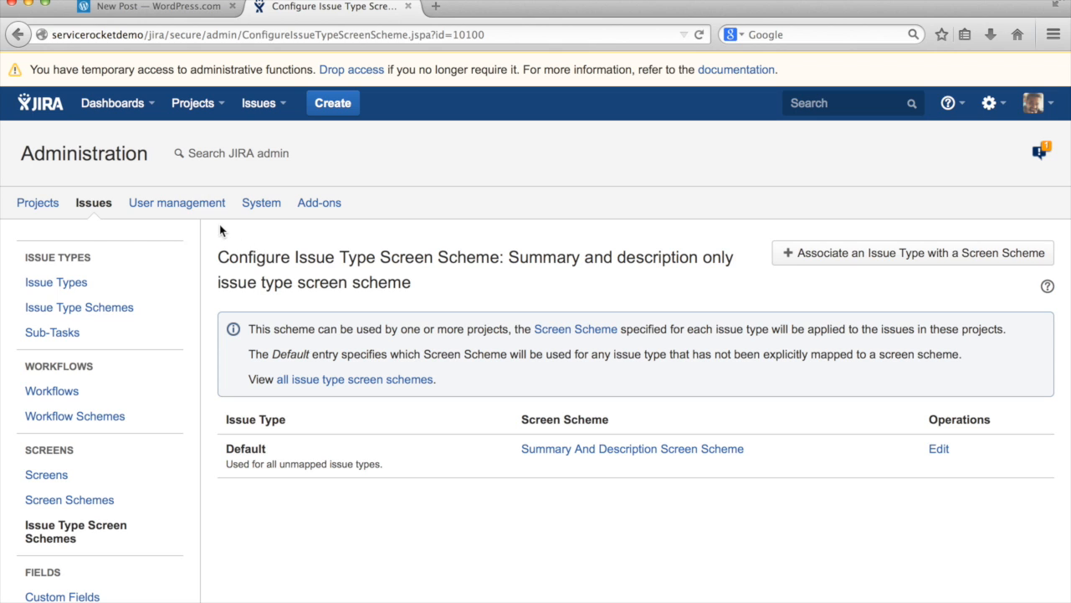
Create JIRA Classic project 'Screen Scheme Test' (key SST) and open its Administration page
left_click(37, 204)
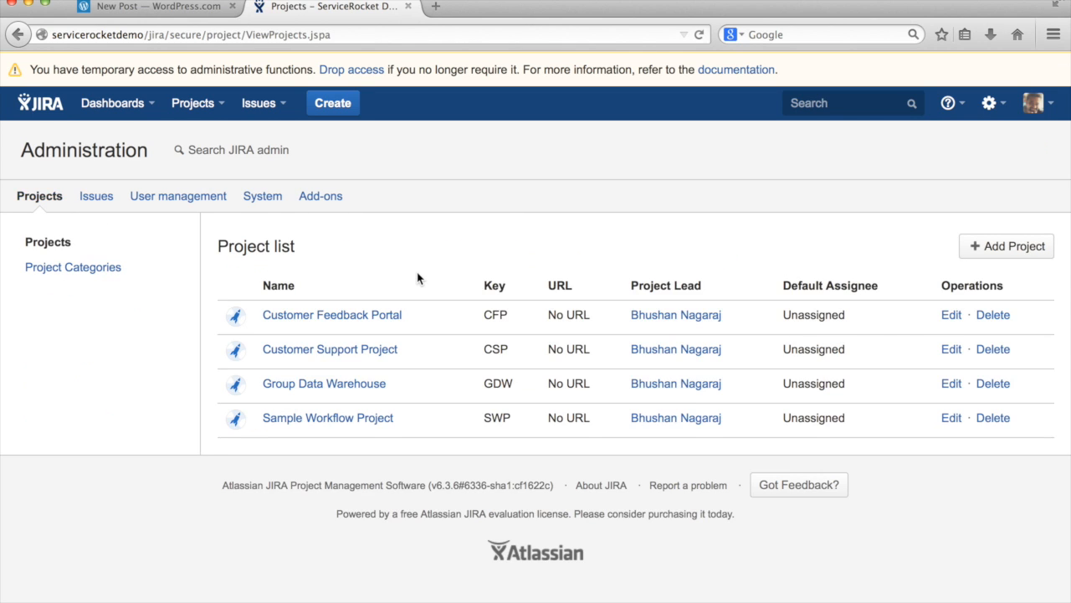
left_click(212, 104)
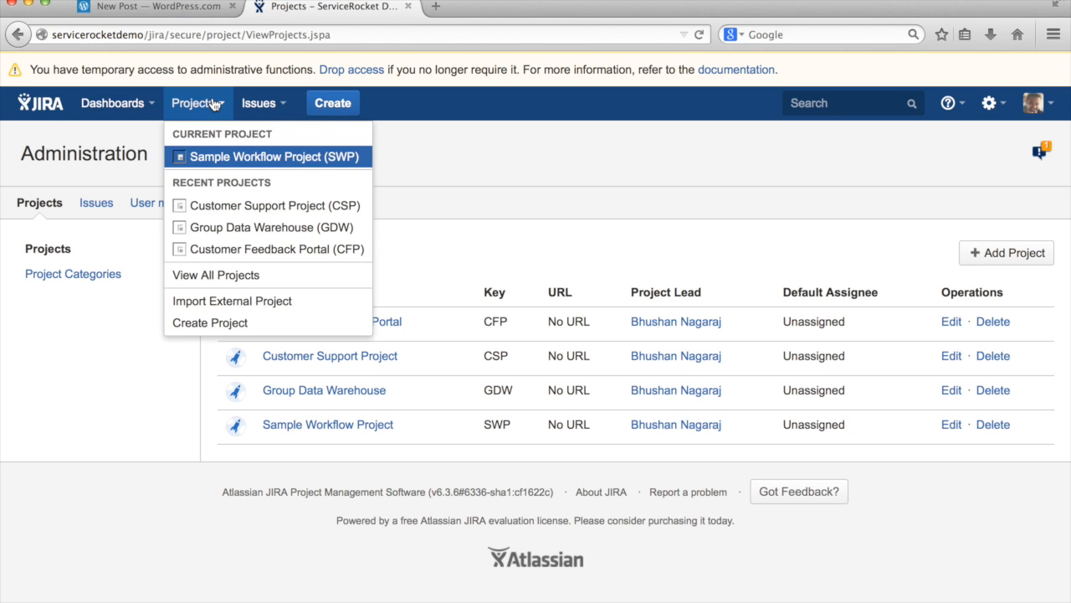
left_click(219, 322)
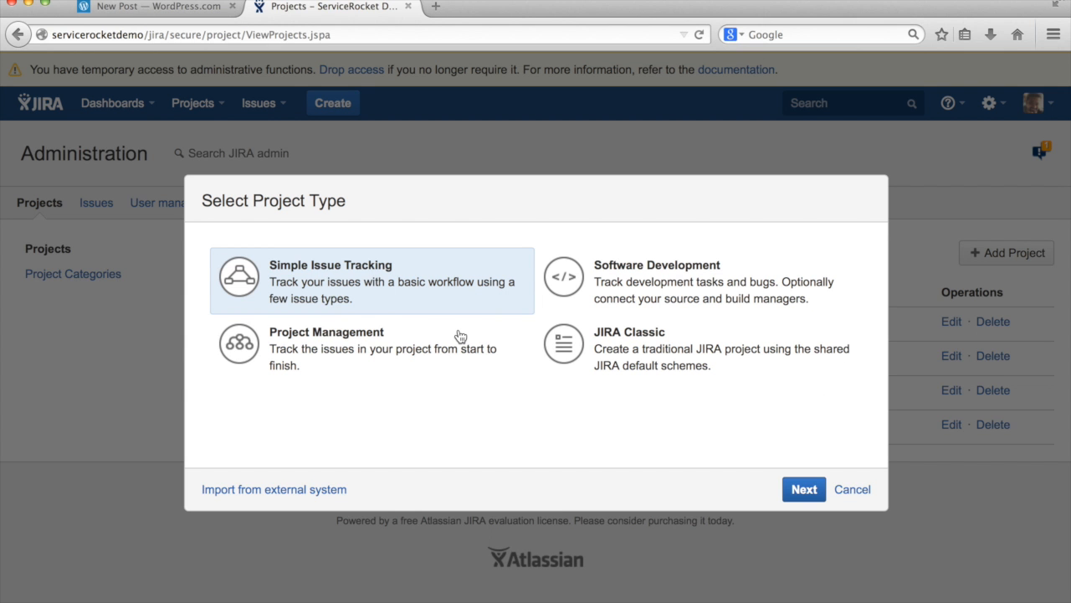
left_click(638, 349)
left_click(804, 488)
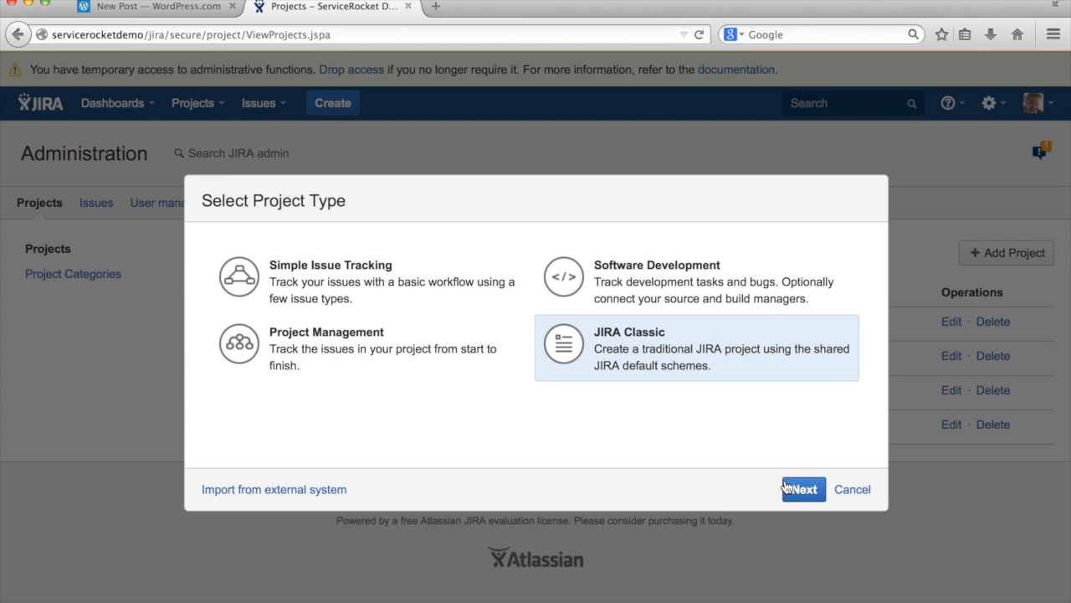
type("S")
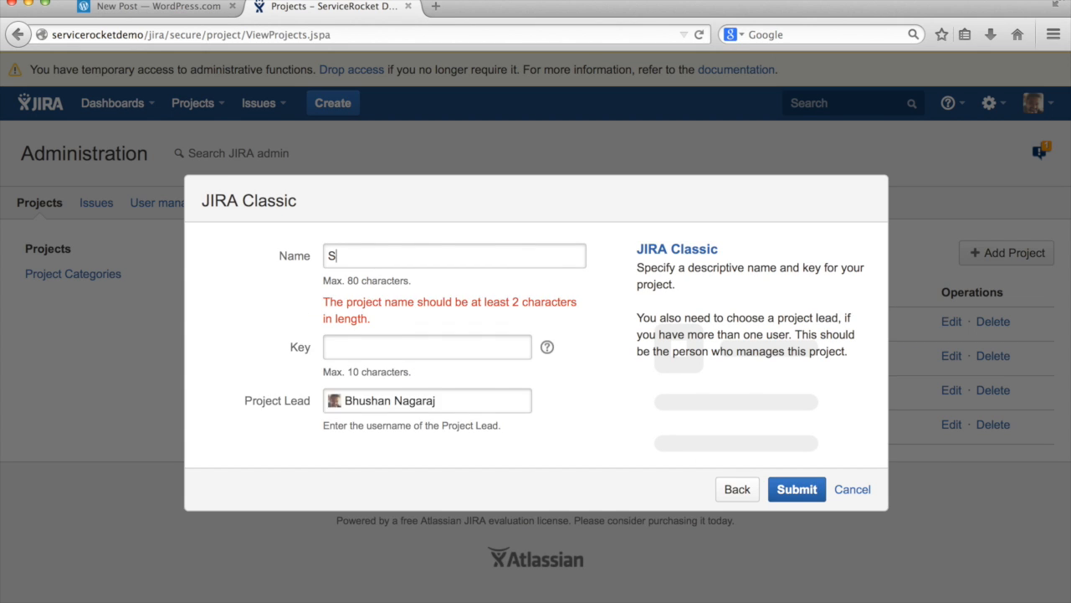
type("creen Scheme Test")
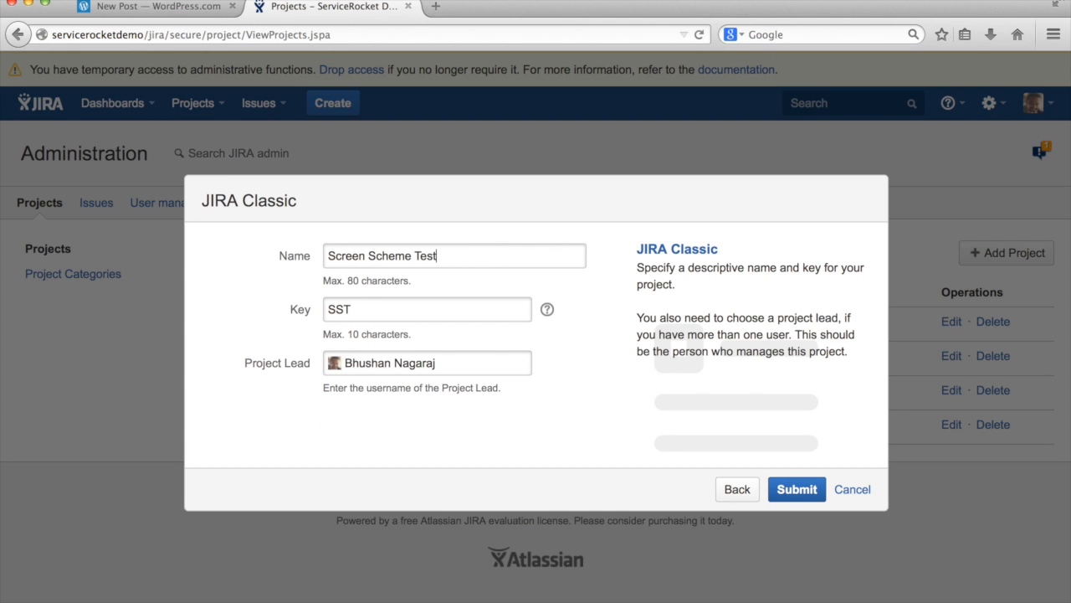
left_click(798, 489)
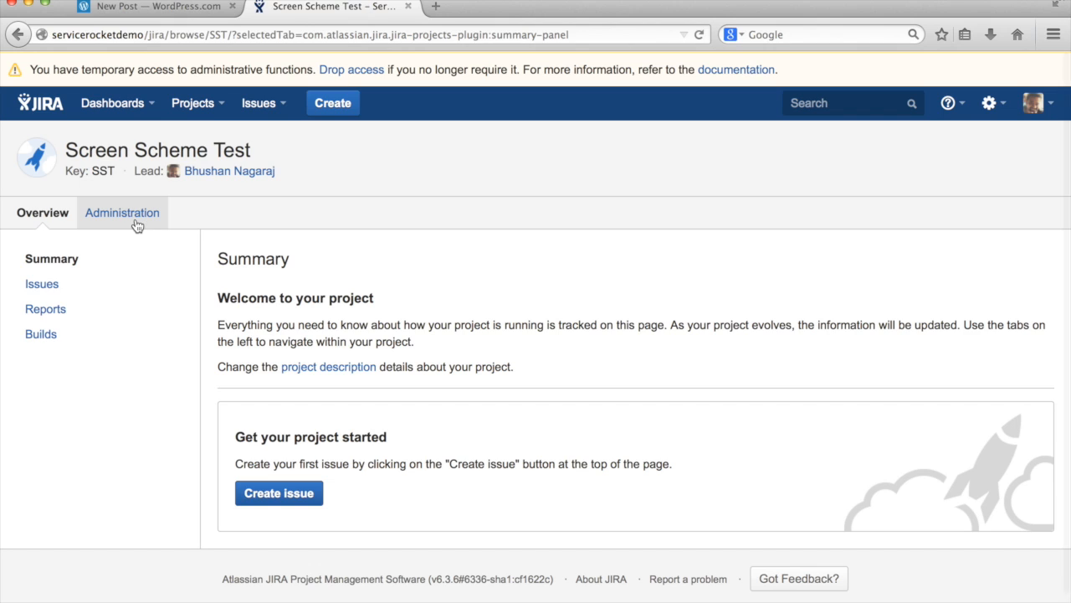
left_click(136, 222)
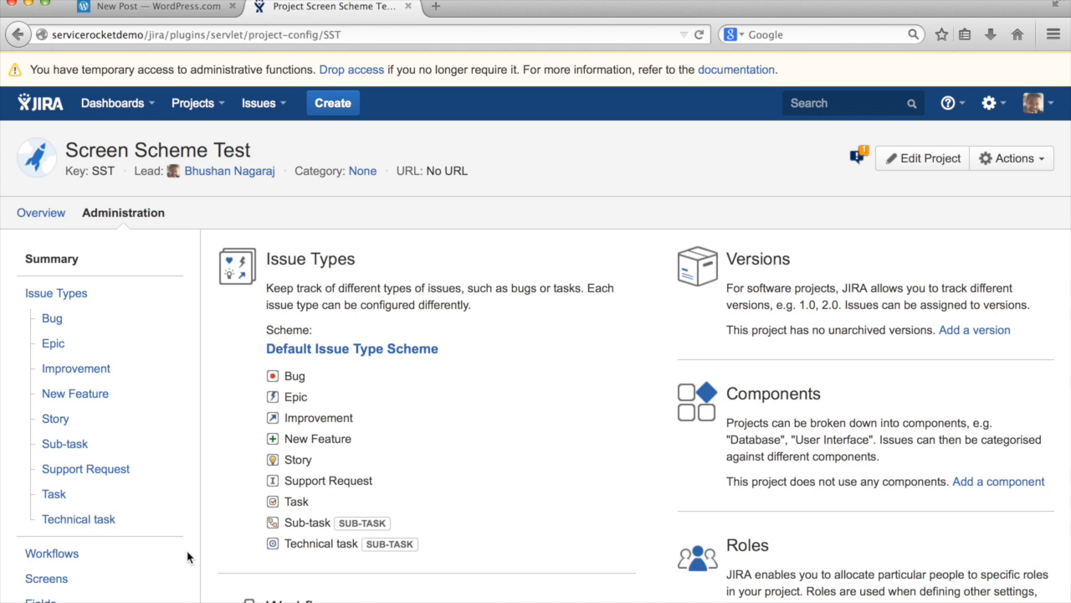
Associate the 'Summary and description only' issue type screen scheme with Screen Scheme Test
scroll(187, 557, "down", 4)
left_click(77, 456)
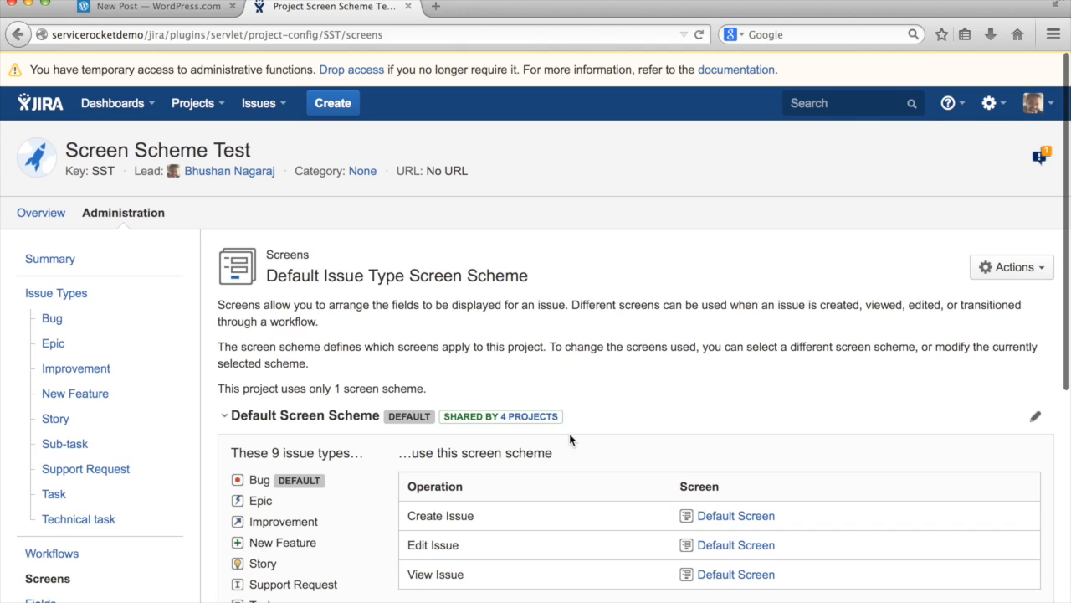
left_click(1007, 275)
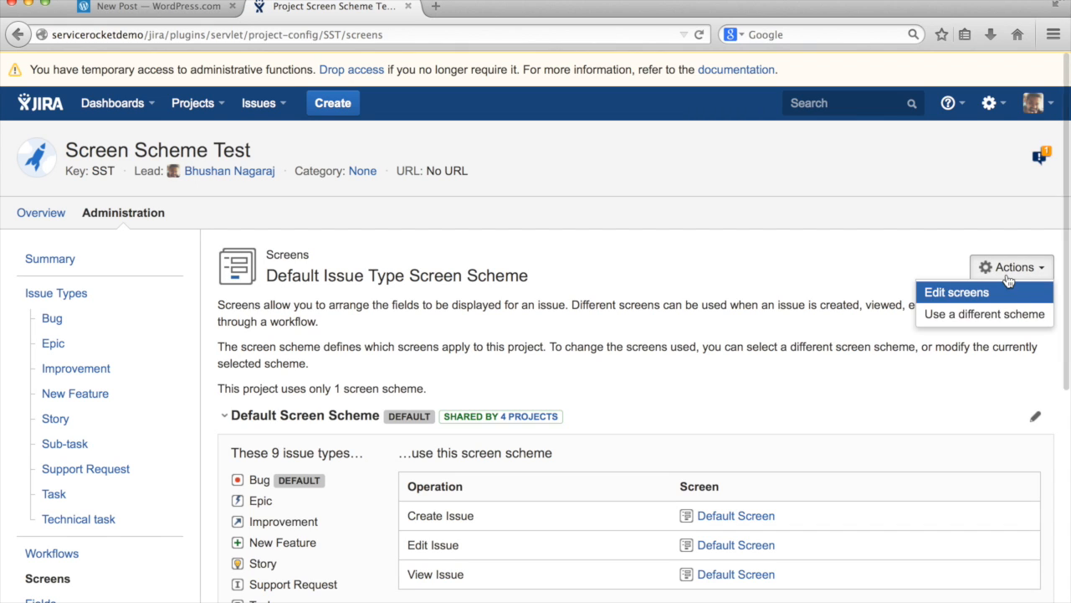
left_click(985, 317)
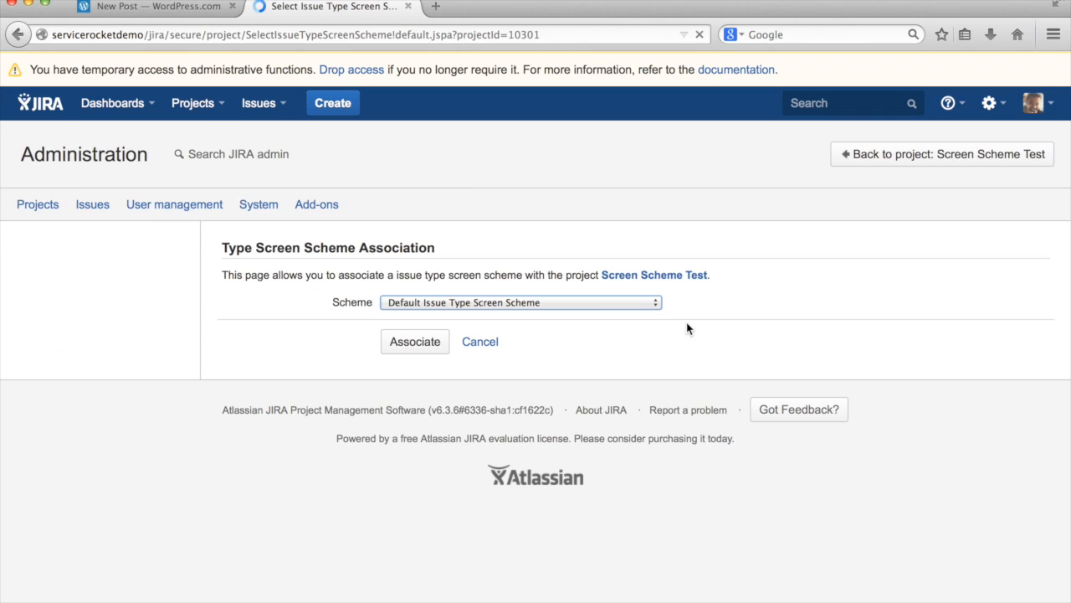
left_click(590, 304)
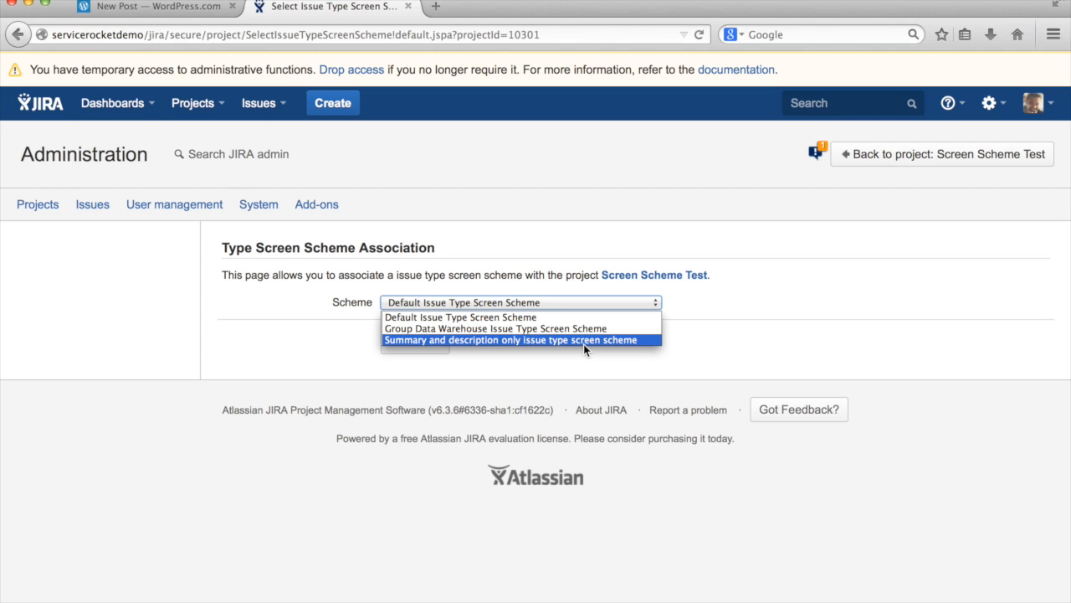
left_click(540, 341)
left_click(415, 342)
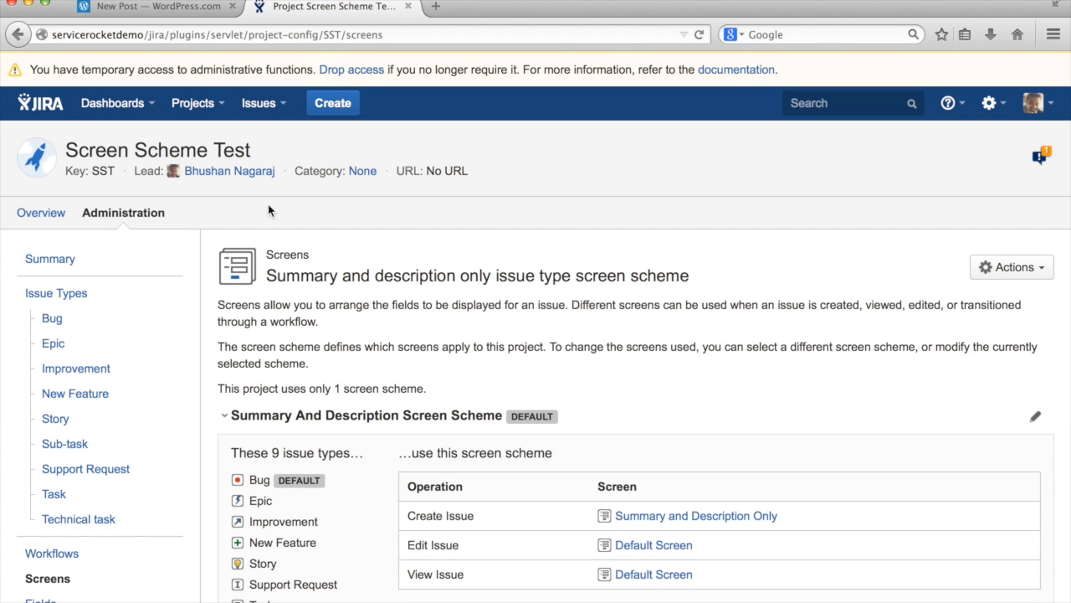
left_click(146, 109)
Open Create Issue from the System Dashboard and compare its fields against Customer Support Project
left_click(147, 135)
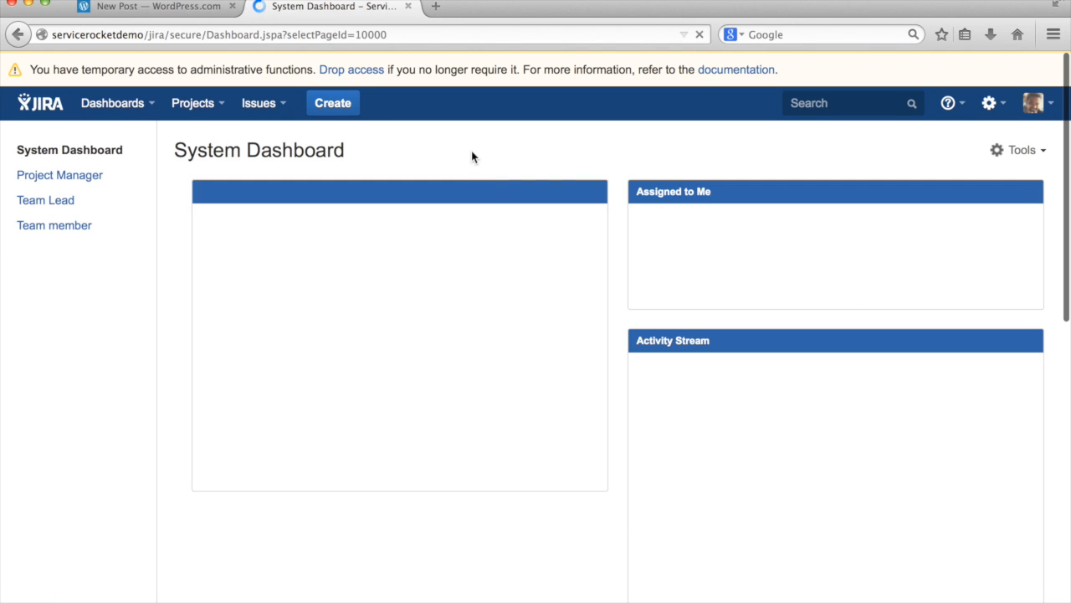
left_click(334, 105)
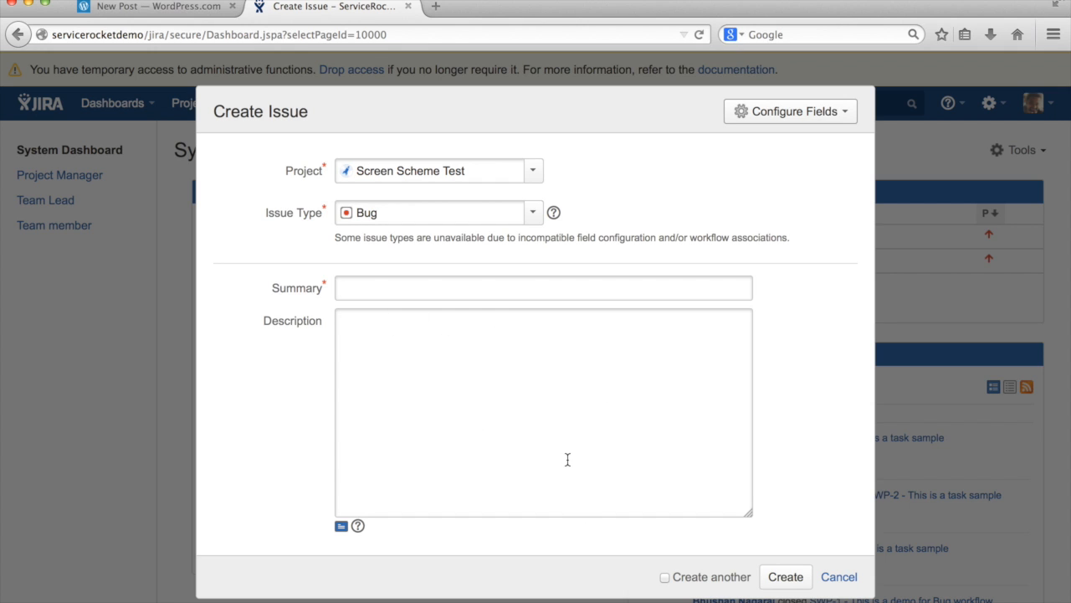
left_click(539, 180)
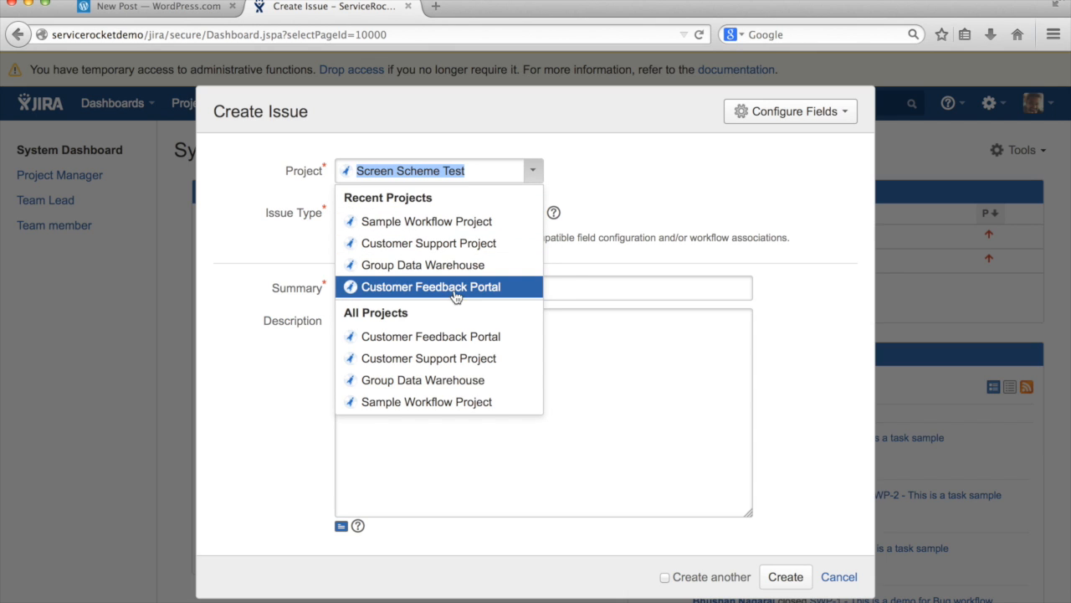
left_click(442, 243)
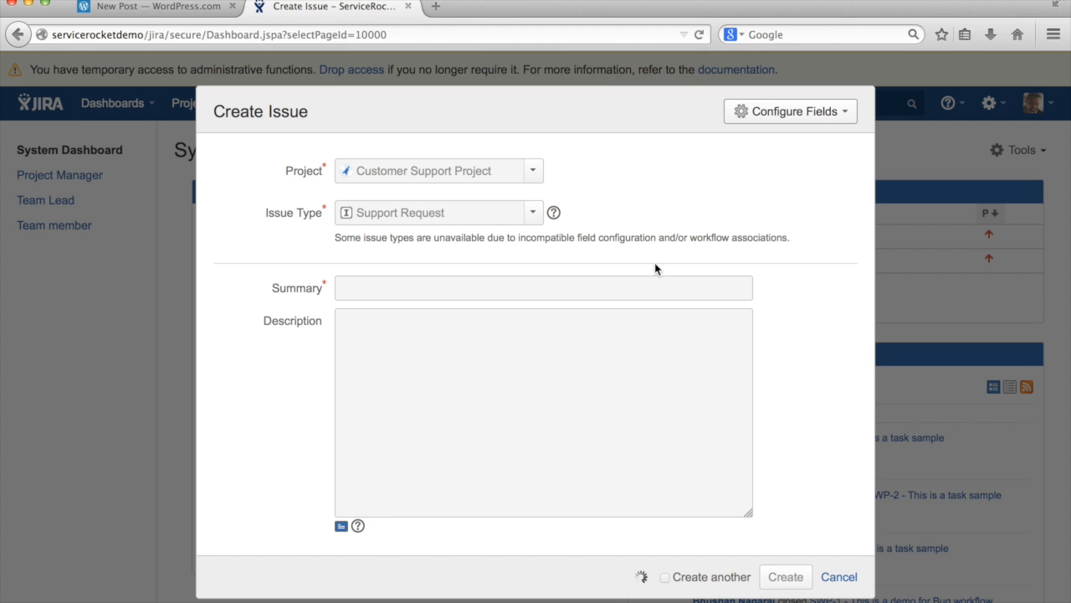
scroll(480, 354, "down", 3)
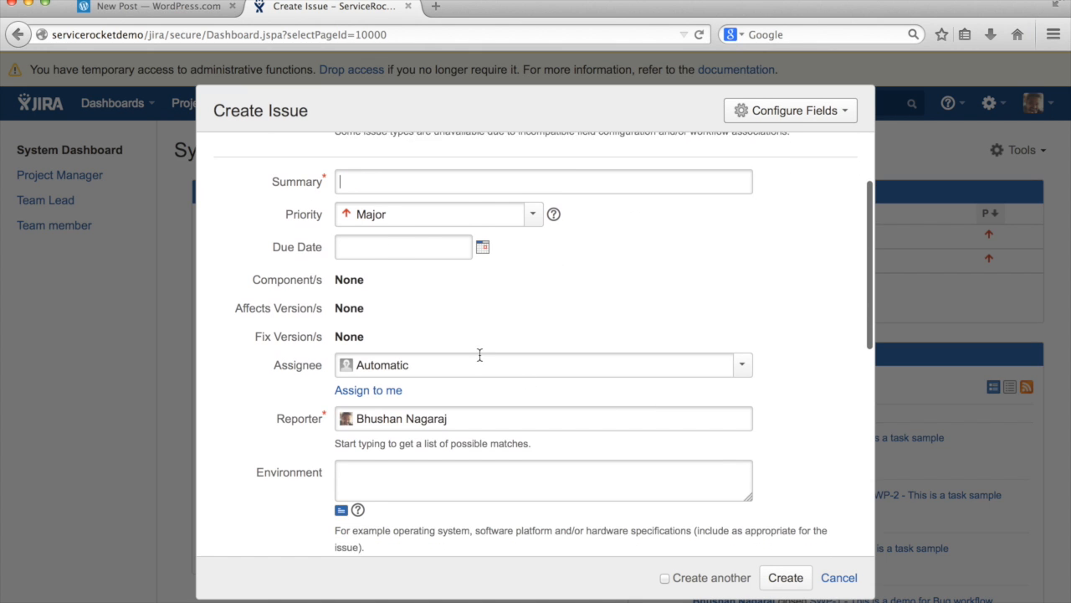
scroll(528, 467, "down", 3)
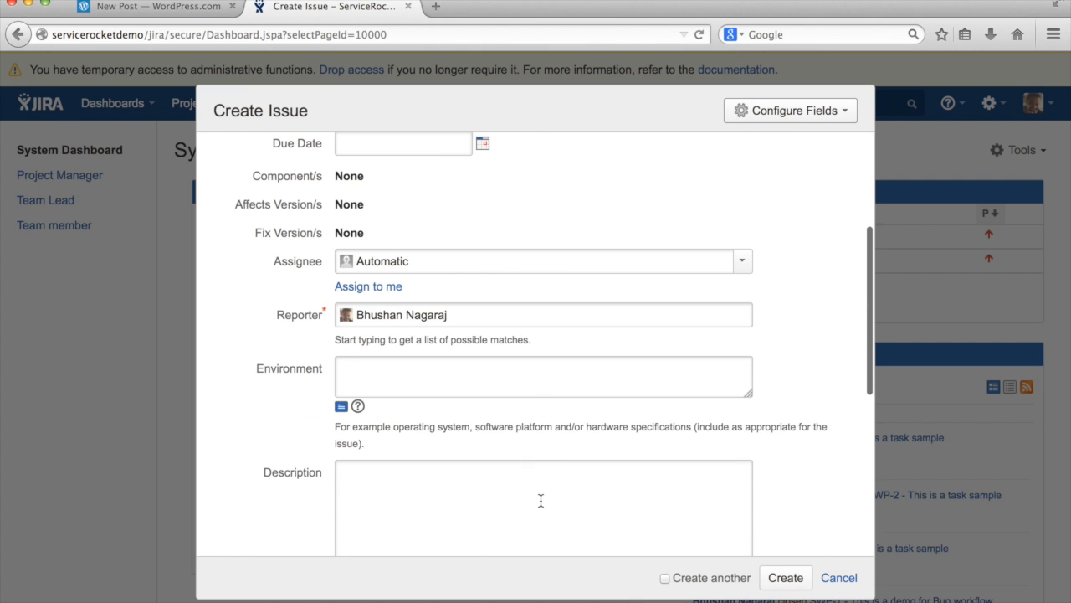
scroll(538, 363, "up", 5)
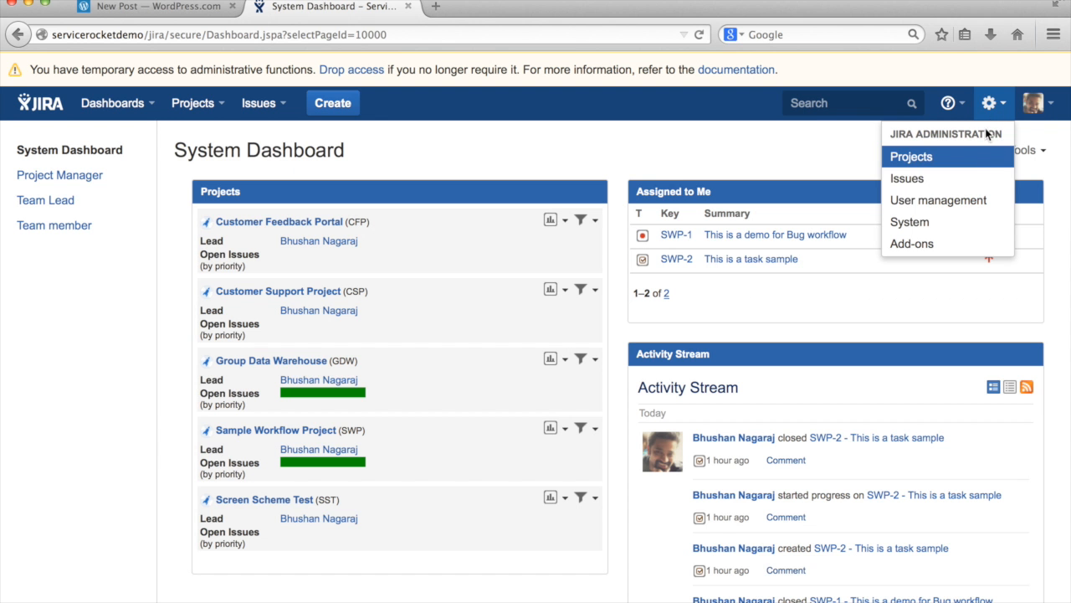
left_click(955, 184)
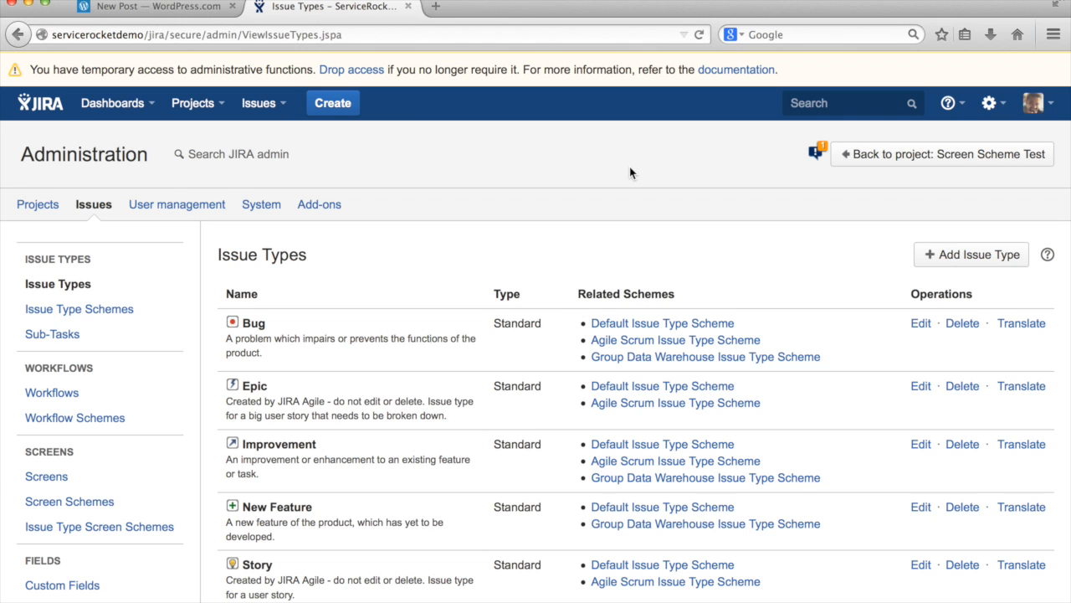
Add a new screen named 'Set Assignee Screen'
left_click(108, 482)
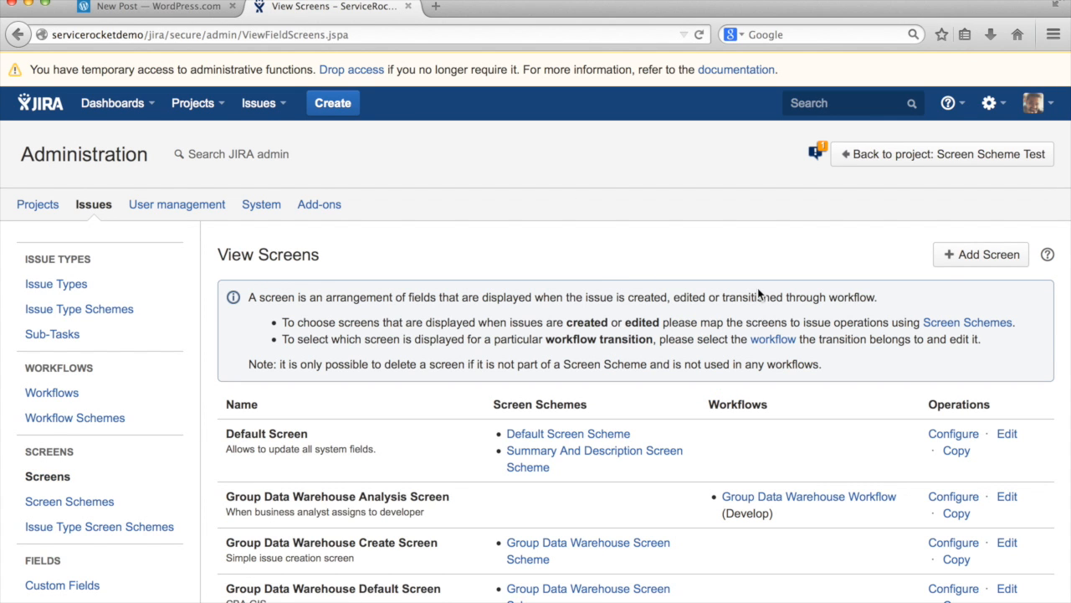
left_click(943, 254)
type("Set Assignee Screen")
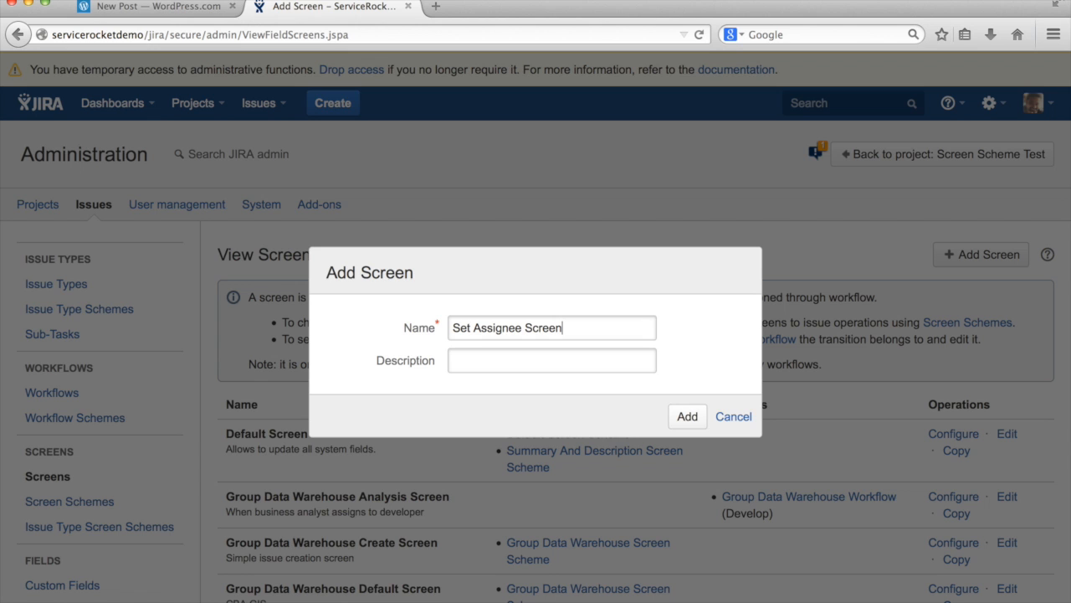
left_click(691, 416)
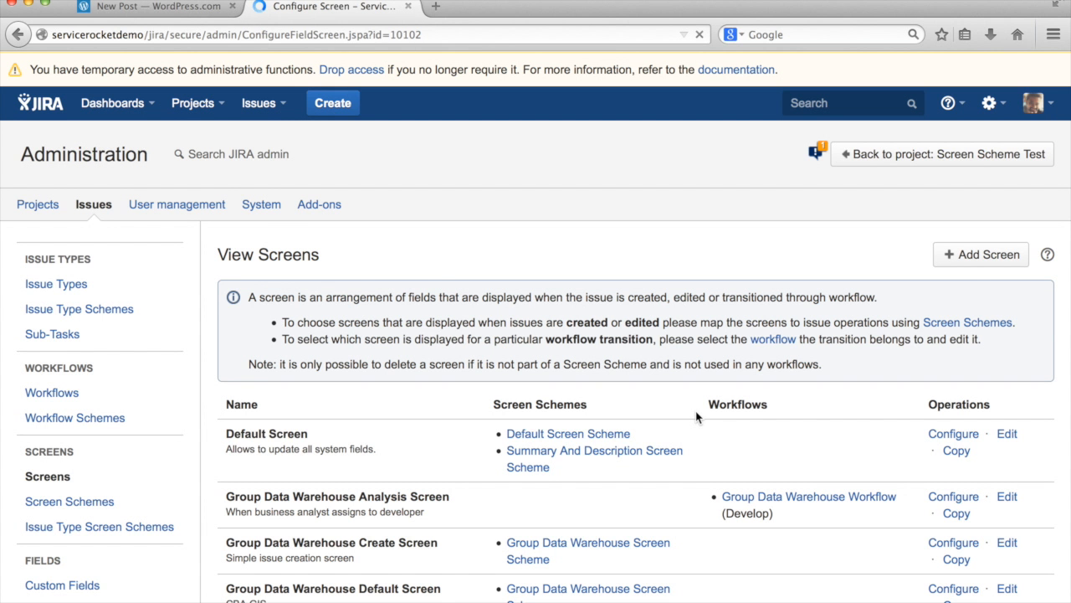
Put the Assignee field on the Set Assignee Screen
type("assi")
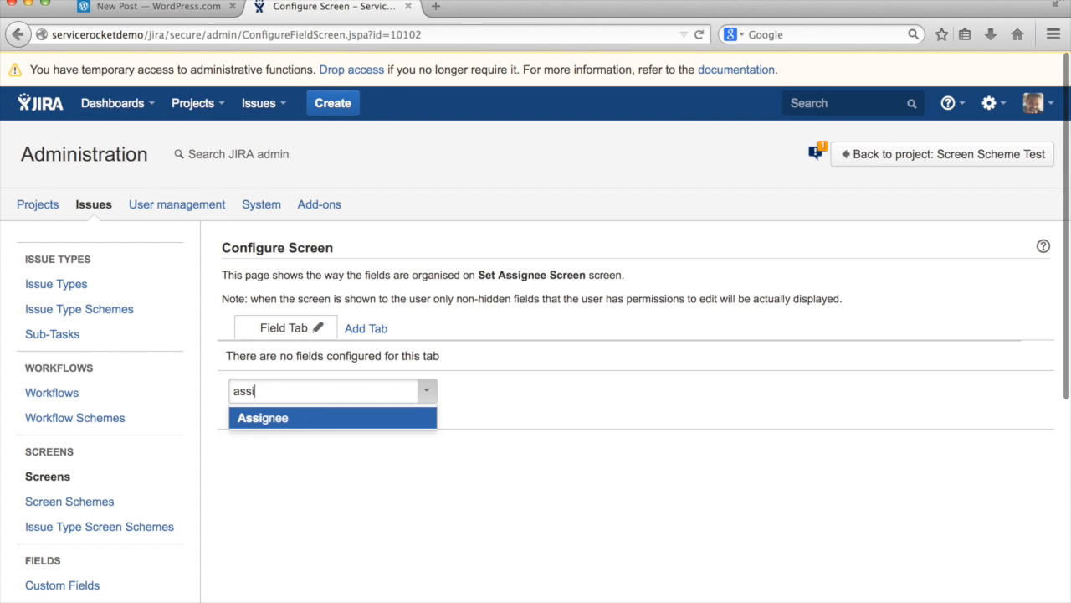
left_click(277, 420)
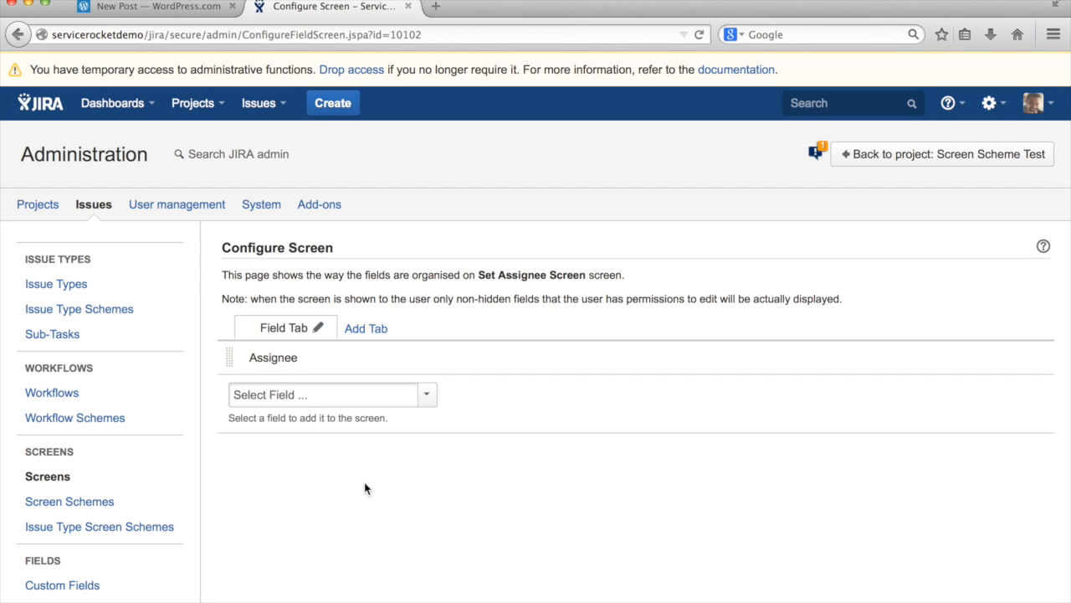
left_click(104, 395)
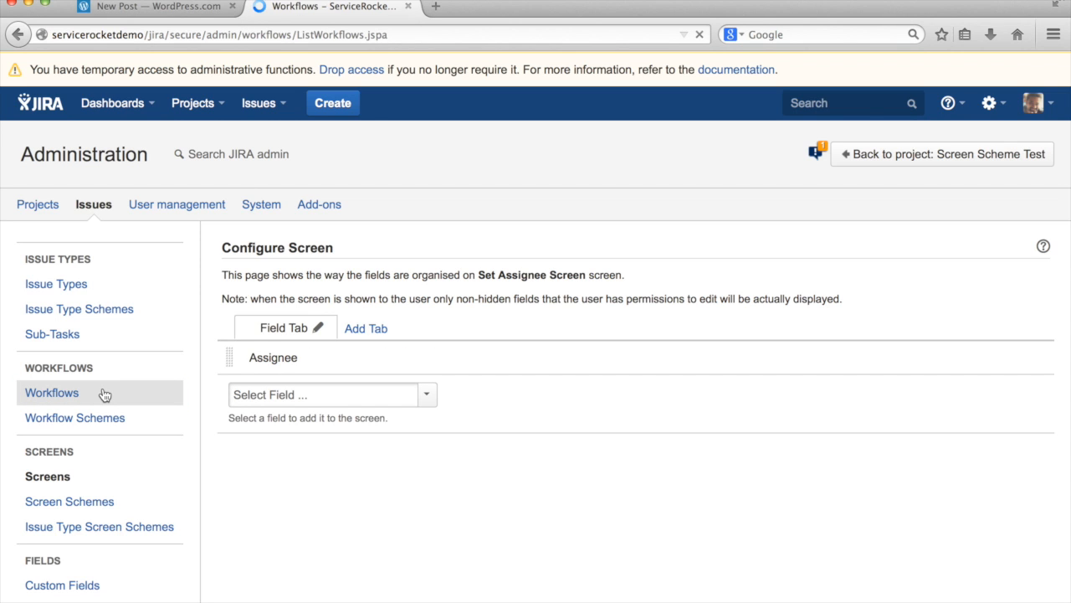
In the Sample Task Workflow draft, set the Open-to-In Progress transition's screen to Set Assignee Screen
scroll(464, 455, "down", 3)
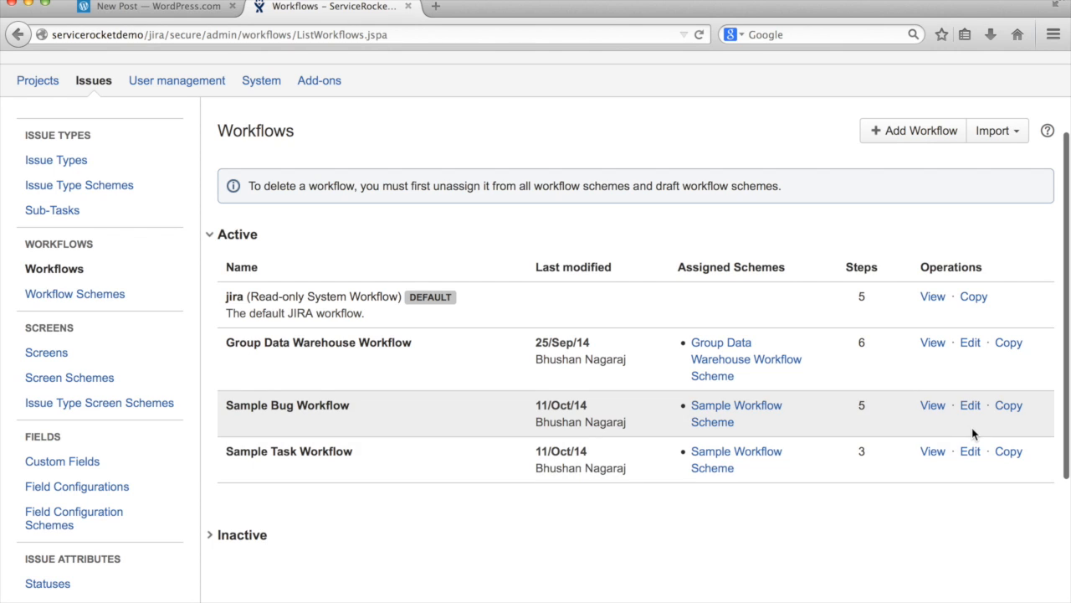
left_click(971, 459)
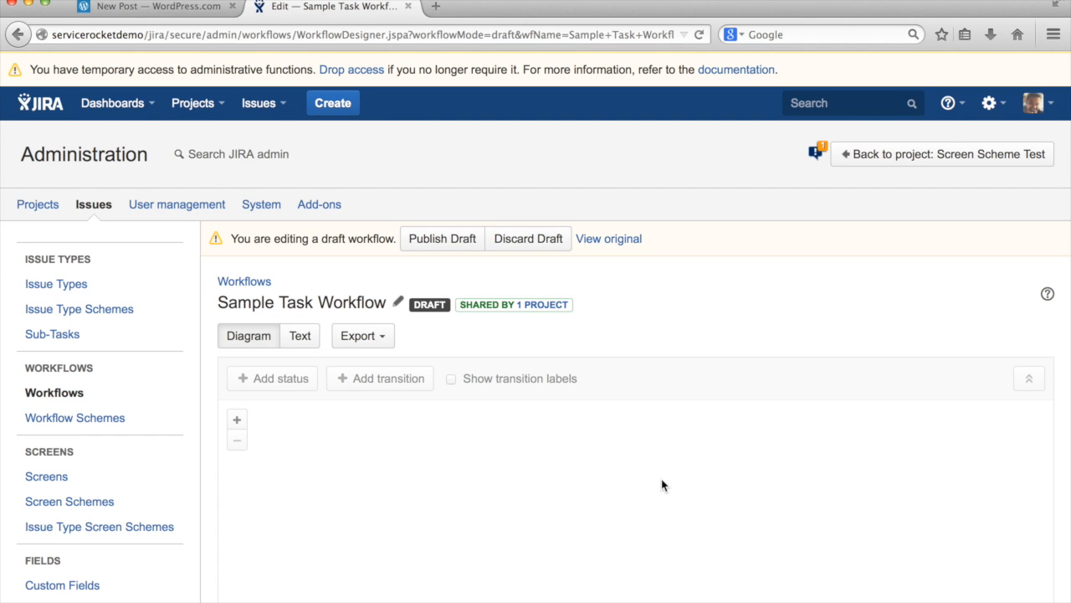
scroll(662, 419, "down", 5)
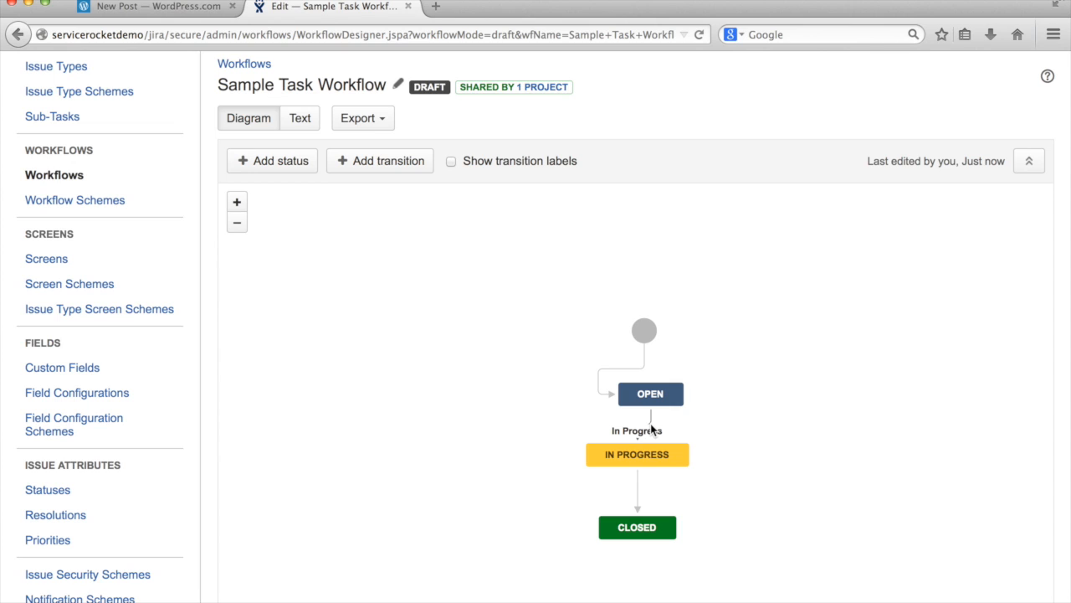
left_click(650, 424)
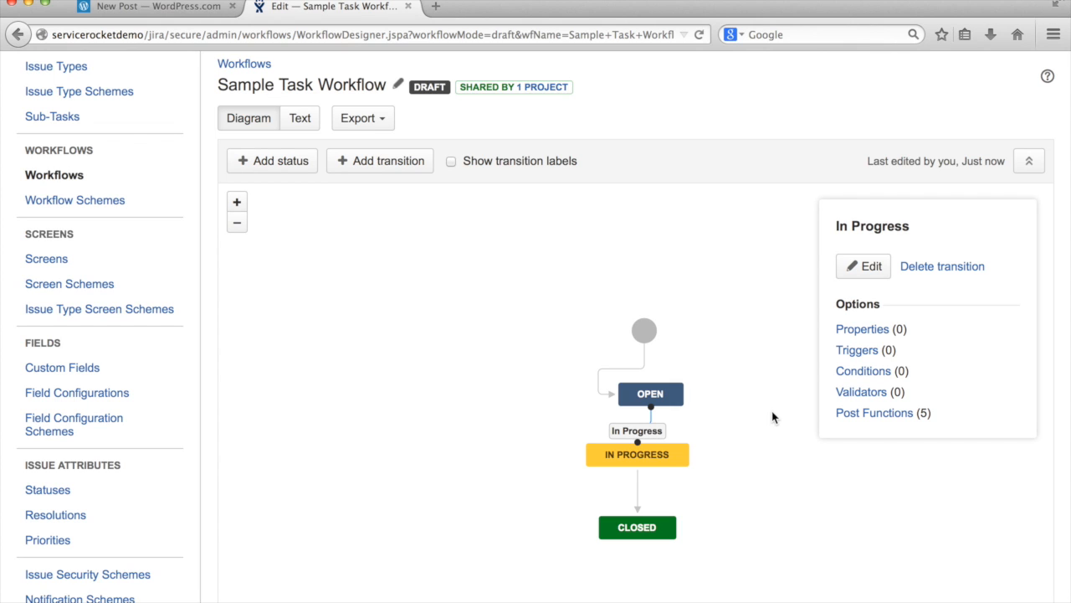
left_click(870, 268)
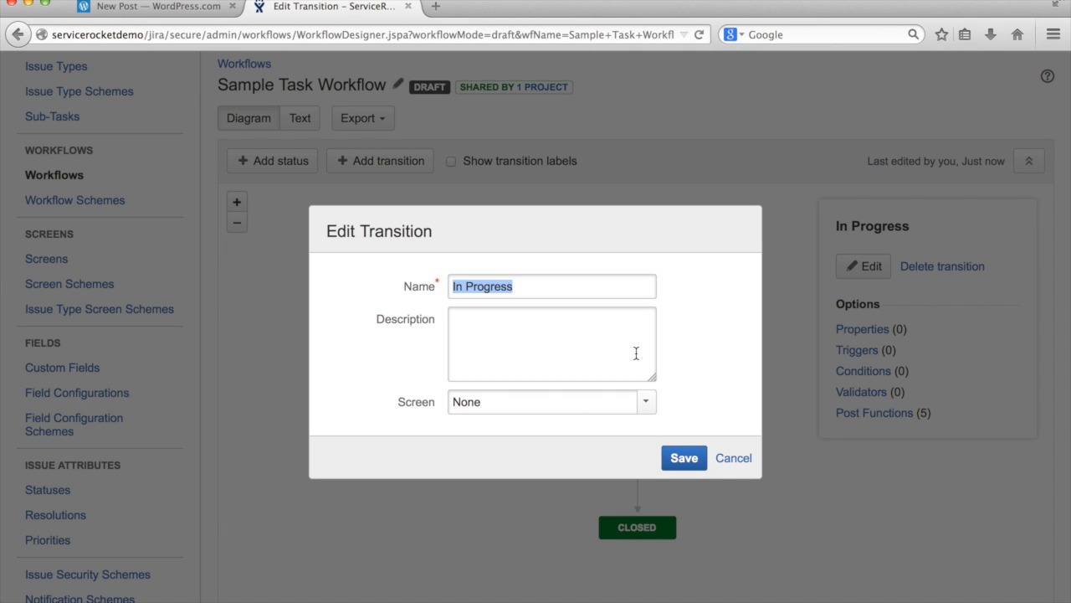
left_click(643, 403)
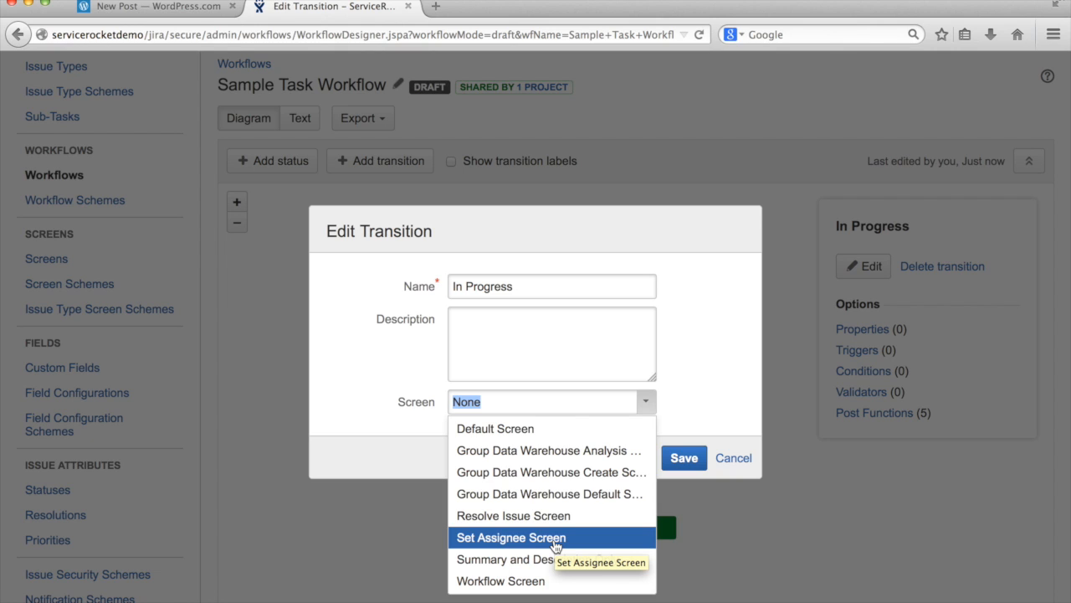
left_click(555, 541)
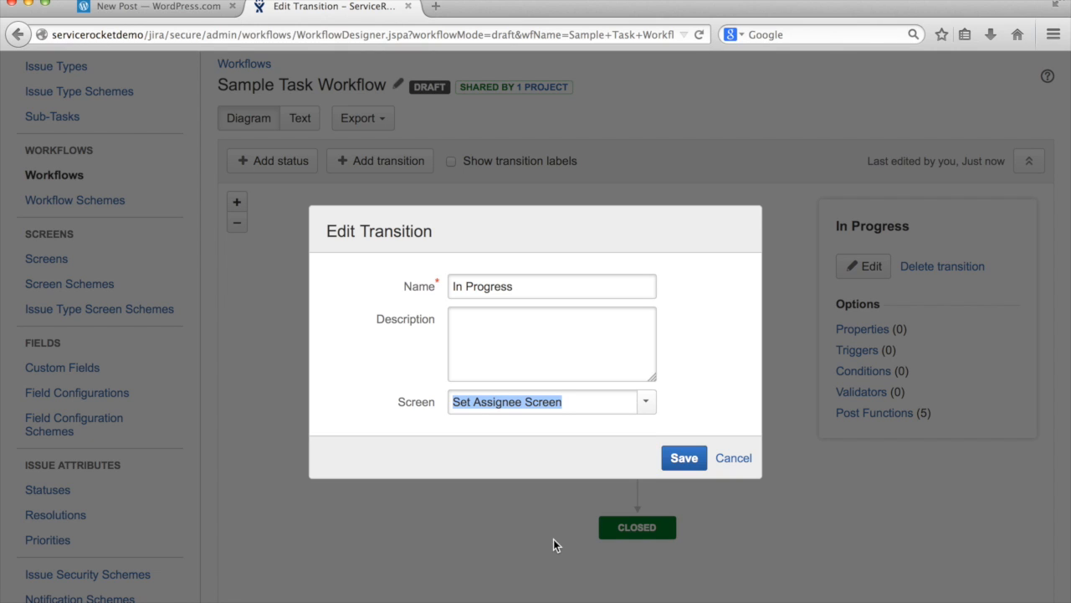
left_click(483, 406)
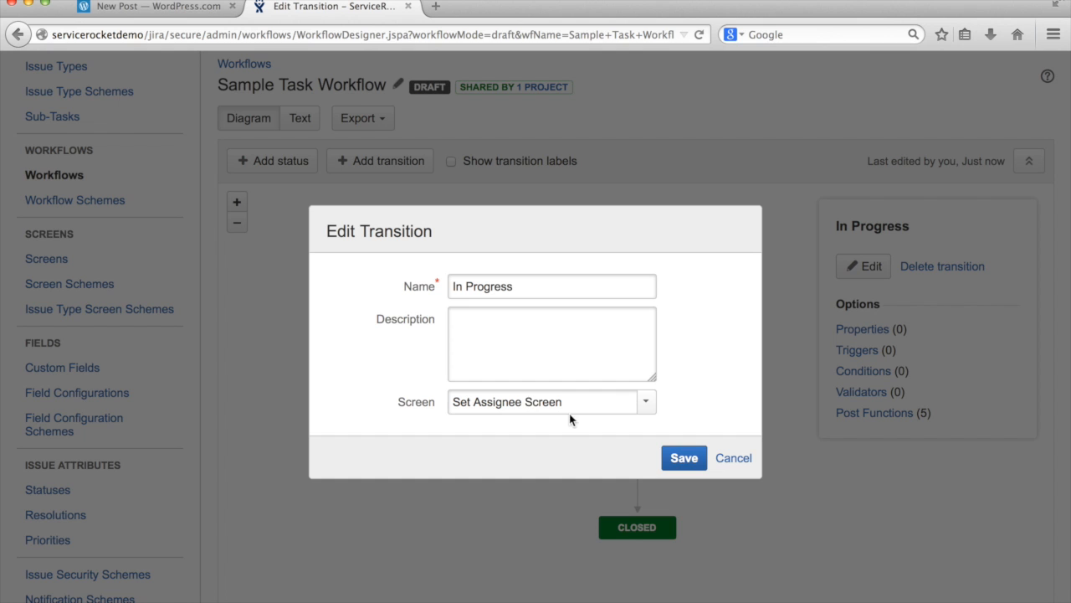
left_click(684, 457)
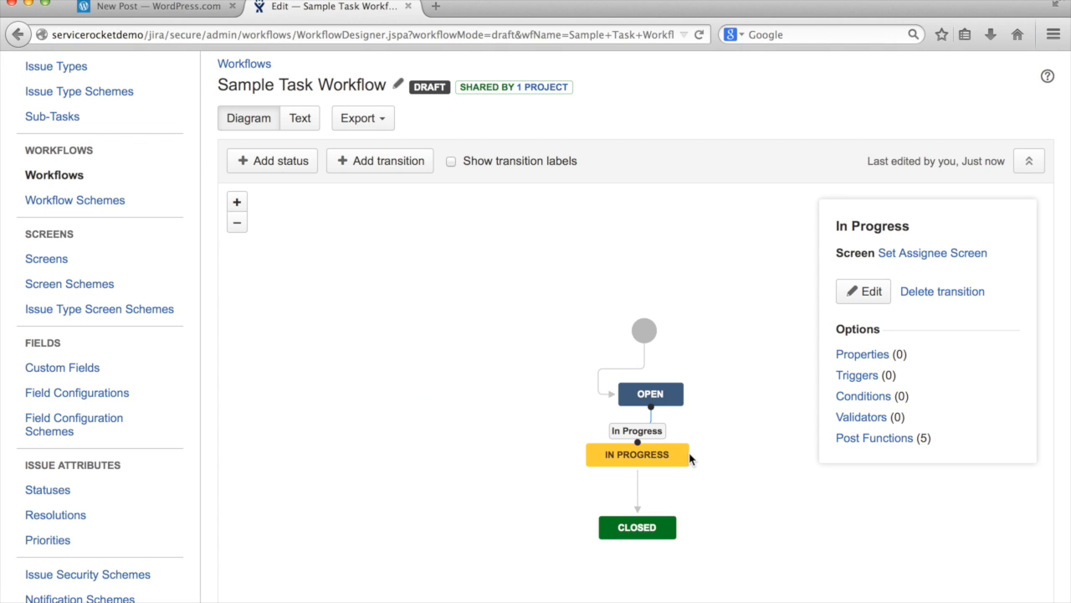
scroll(513, 251, "up", 2)
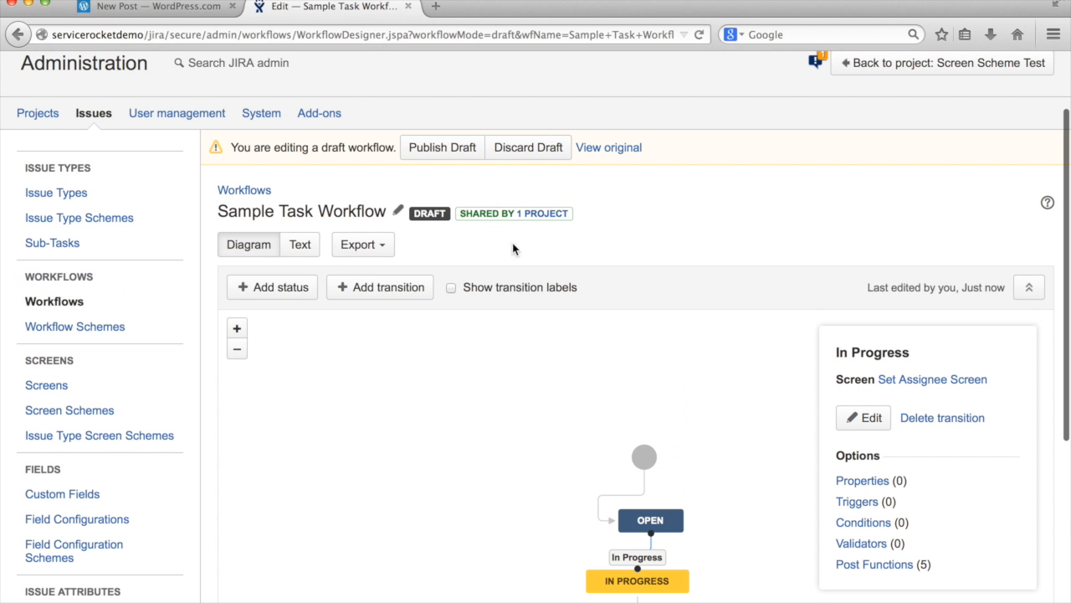
Publish the workflow draft, choosing No for keeping a backup copy
left_click(465, 148)
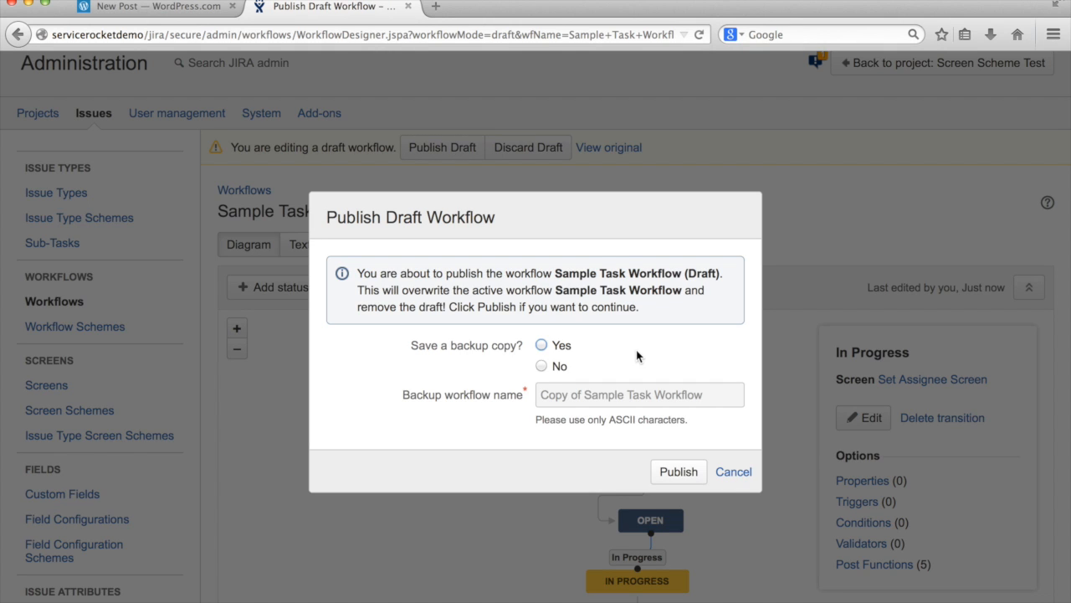
left_click(541, 366)
left_click(661, 471)
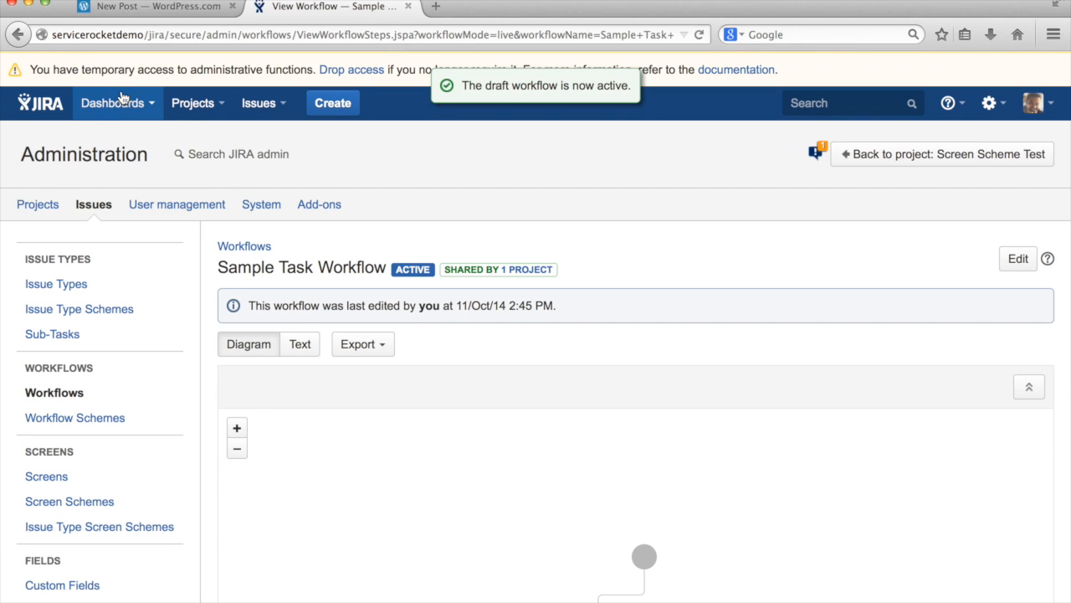
left_click(123, 101)
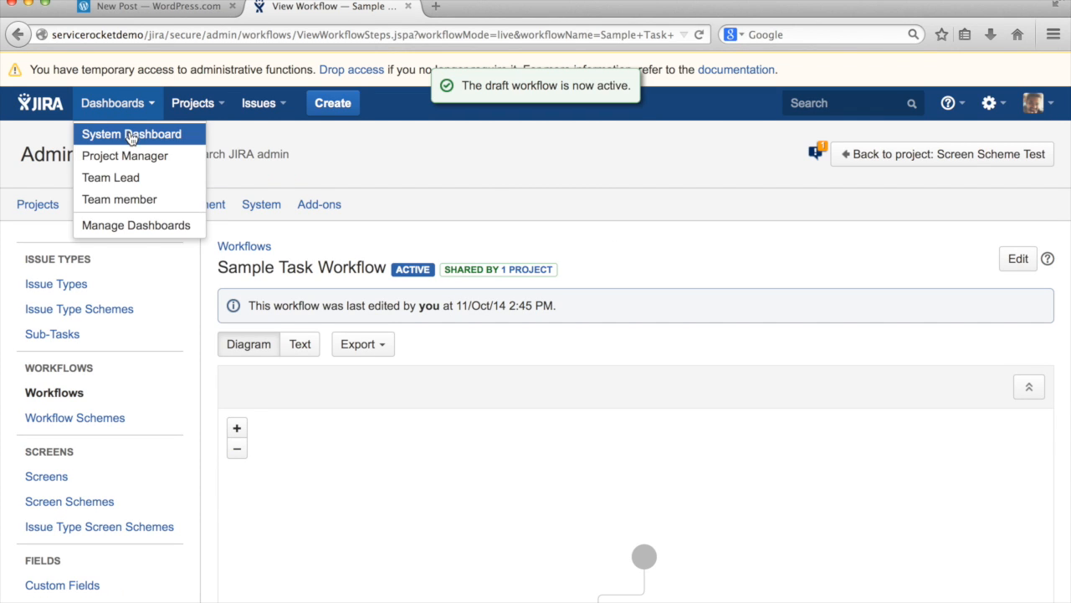
From the System Dashboard, start a new Task issue in Sample Workflow Project
left_click(131, 139)
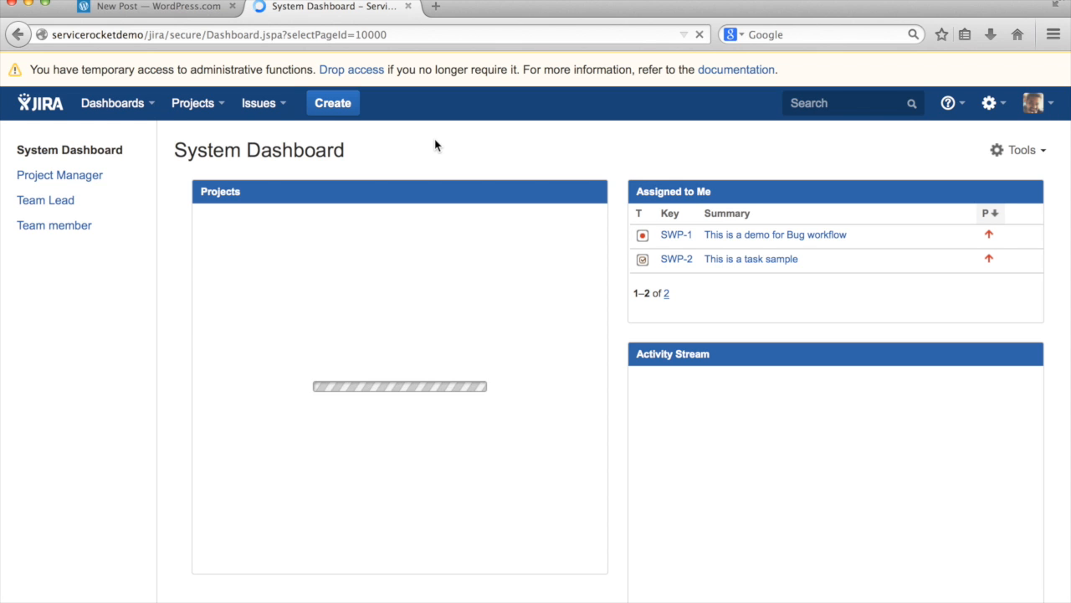
left_click(331, 118)
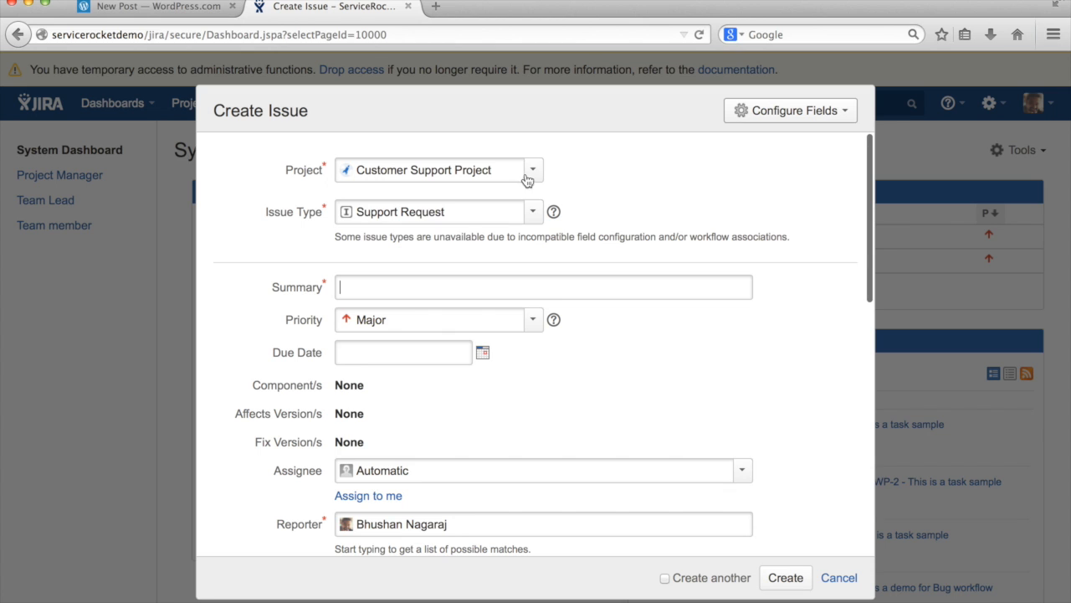
left_click(533, 176)
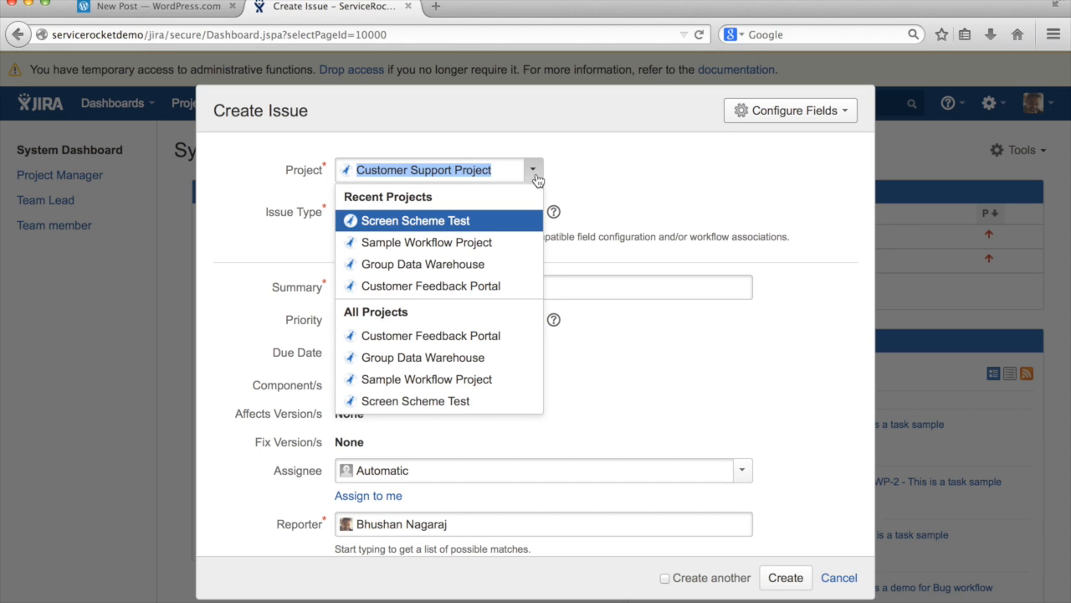
left_click(437, 249)
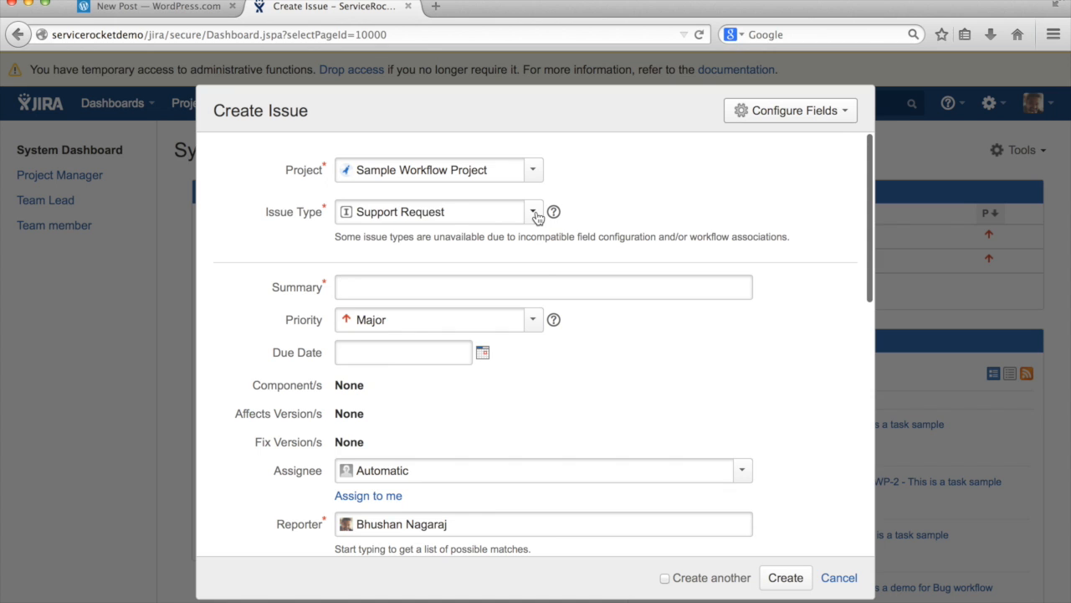
left_click(534, 213)
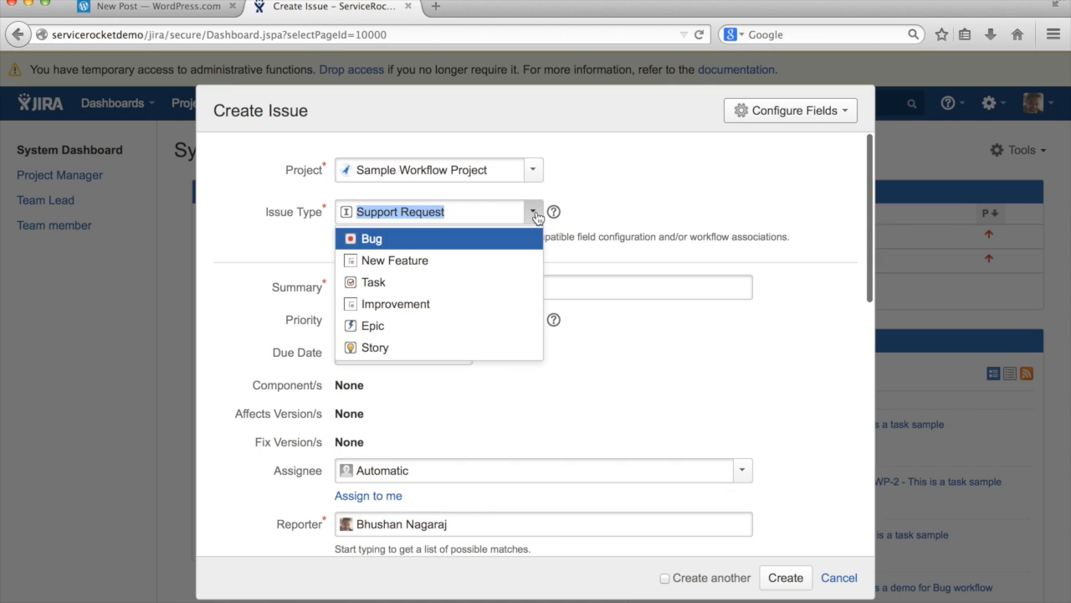
left_click(461, 283)
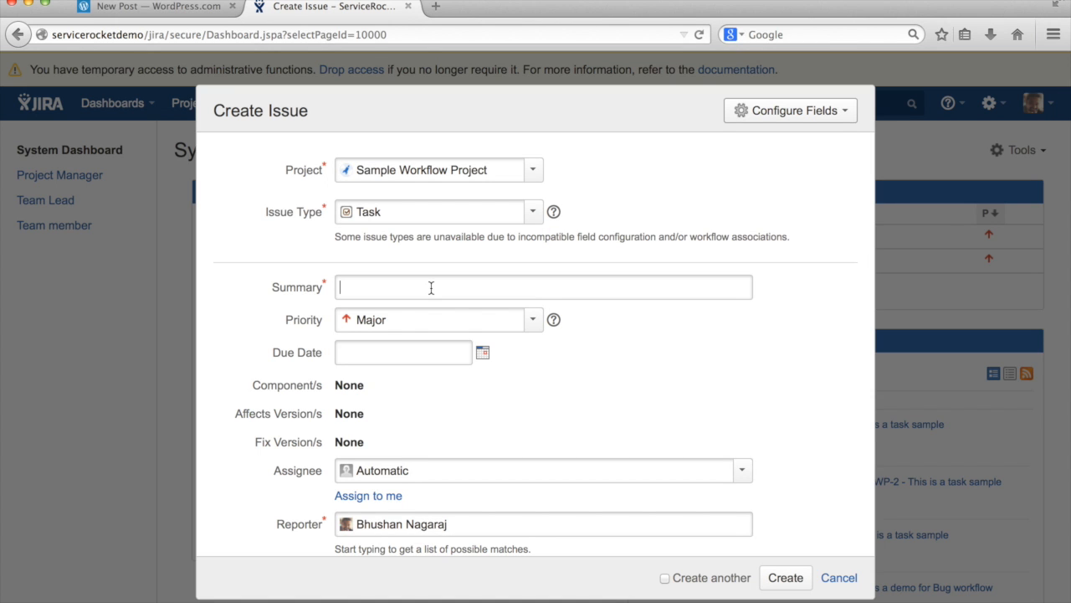
Summarise it 'Create a new task', assign it to yourself, create it and open SWP-3
type("Create a nnew task")
left_click(385, 498)
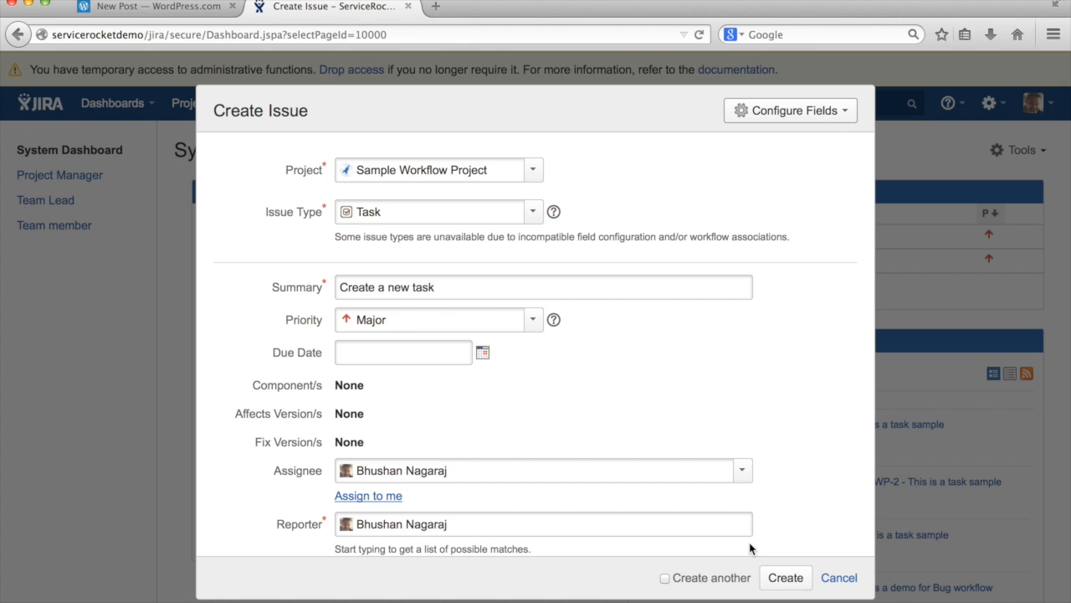
left_click(771, 575)
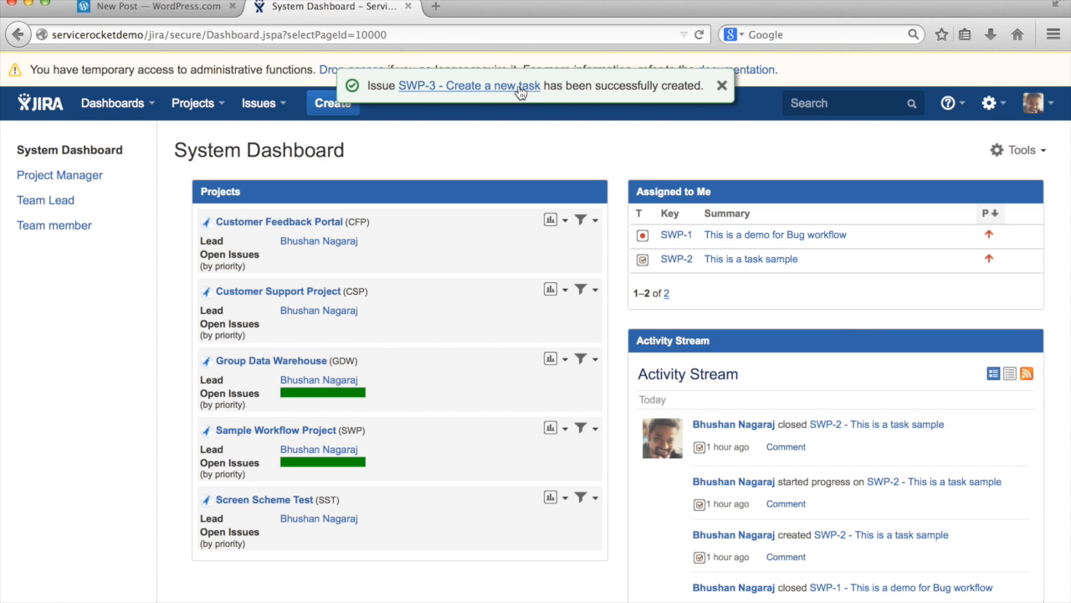
left_click(521, 88)
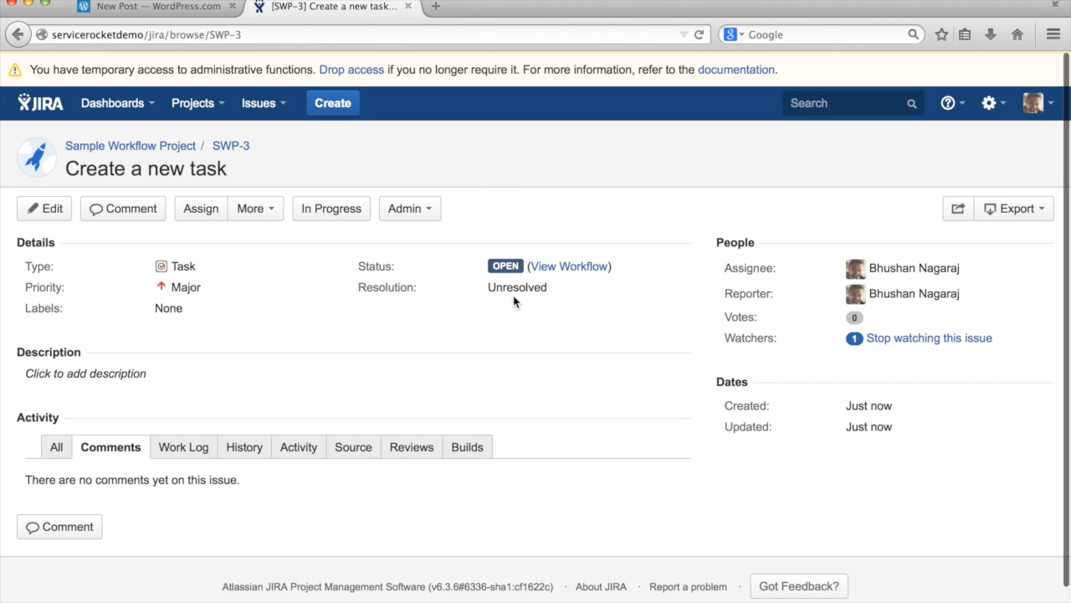
Start progress on SWP-3 to bring up its assignee and comment transition screen
left_click(328, 210)
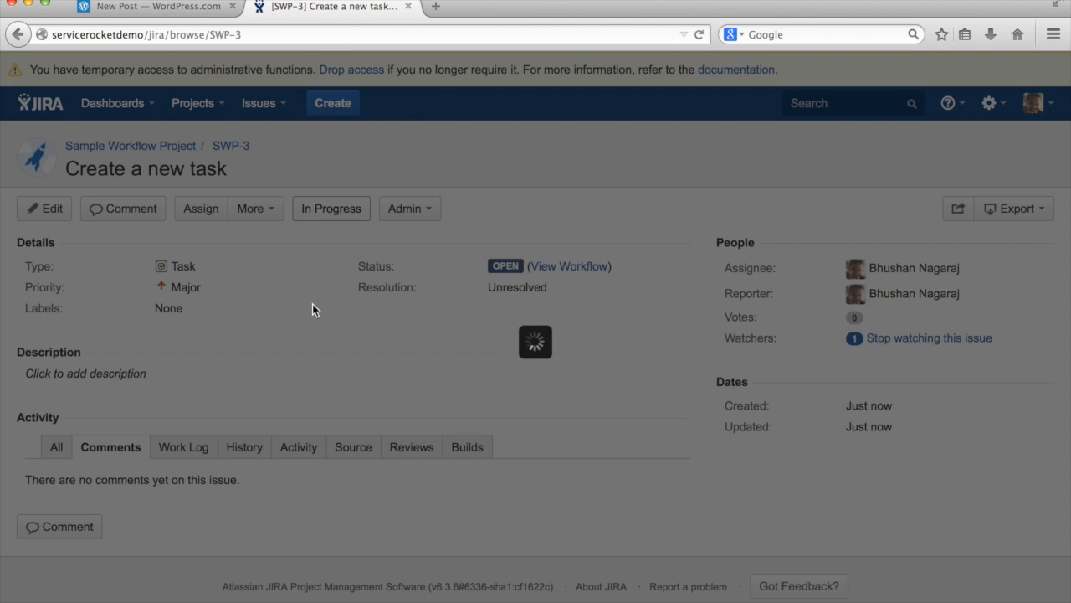